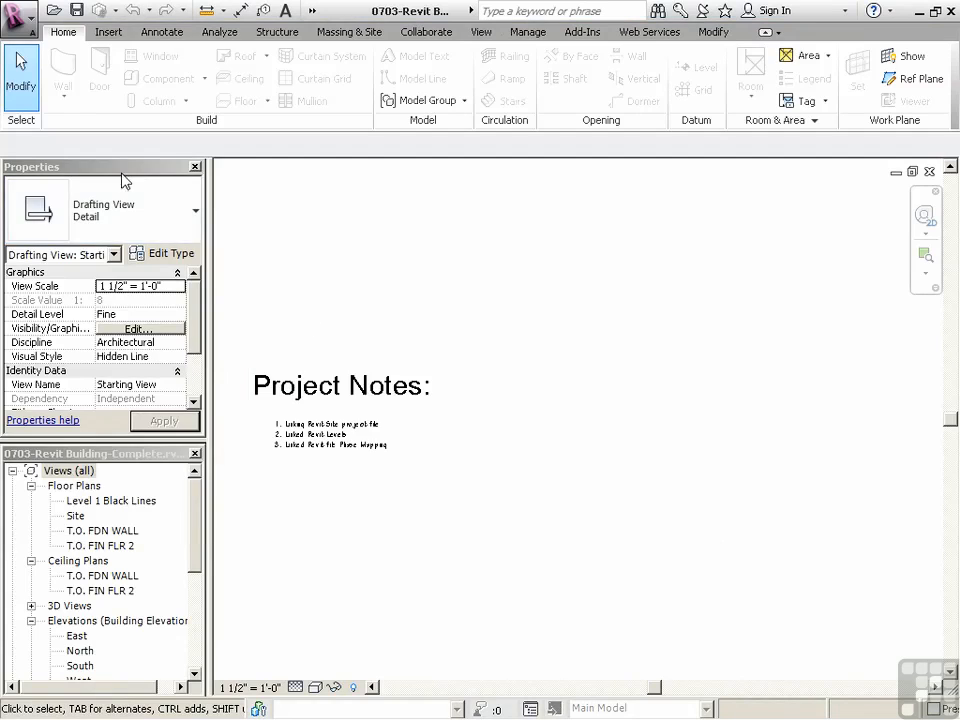
# - Save the project under the new file name 0704-Revit Building-Begin.rvt in the RAC 2012 Intermediate folder
pyautogui.click(20, 24)
pyautogui.moveTo(73, 222)
pyautogui.click(208, 127)
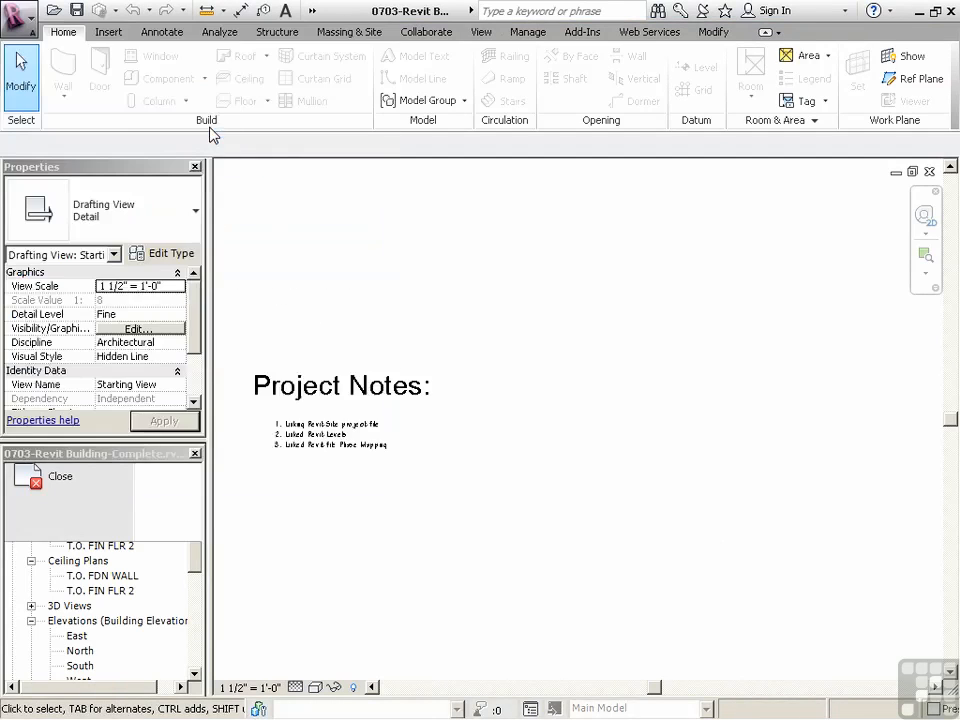
pyautogui.moveTo(226, 500); pyautogui.dragTo(219, 500)
pyautogui.write('4-Revit Building-Complete.rvt')
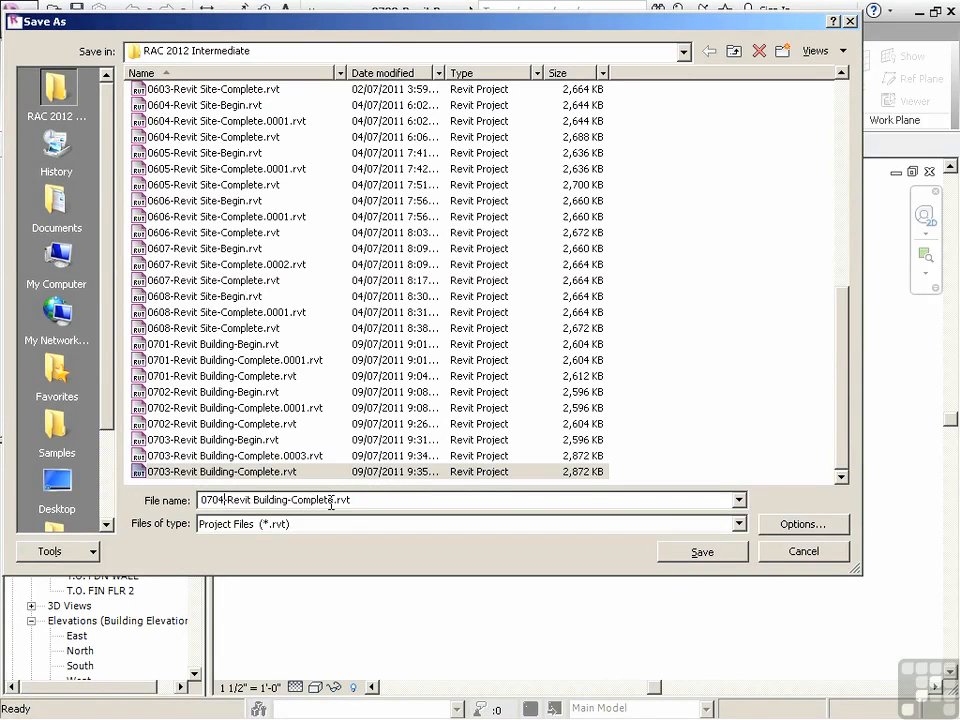
pyautogui.moveTo(335, 501); pyautogui.dragTo(295, 501)
pyautogui.write('Begin.rvt')
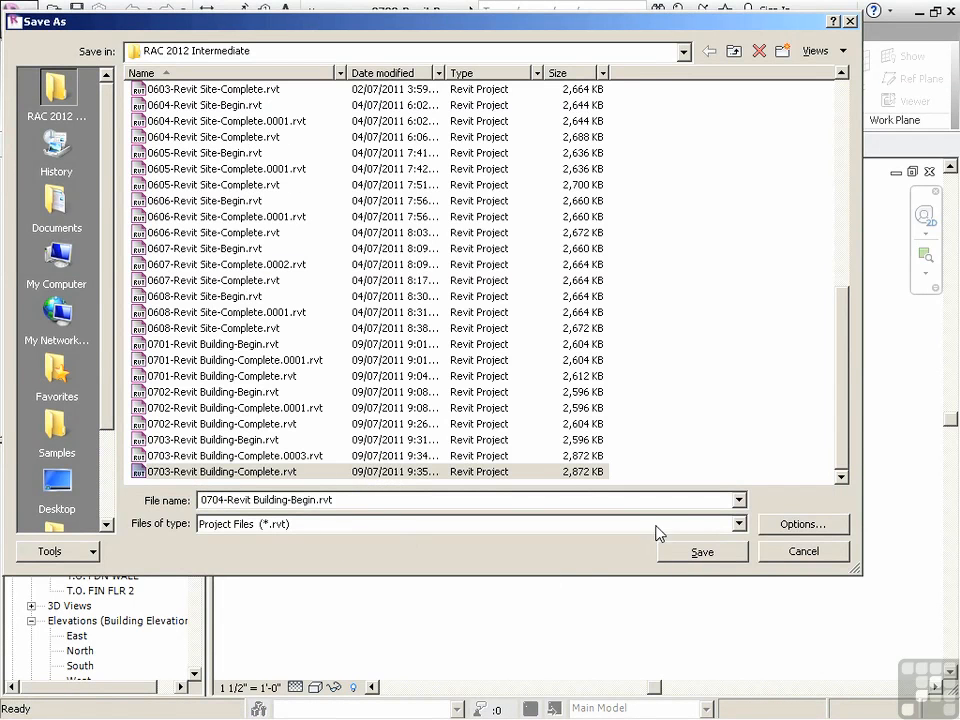
pyautogui.click(703, 551)
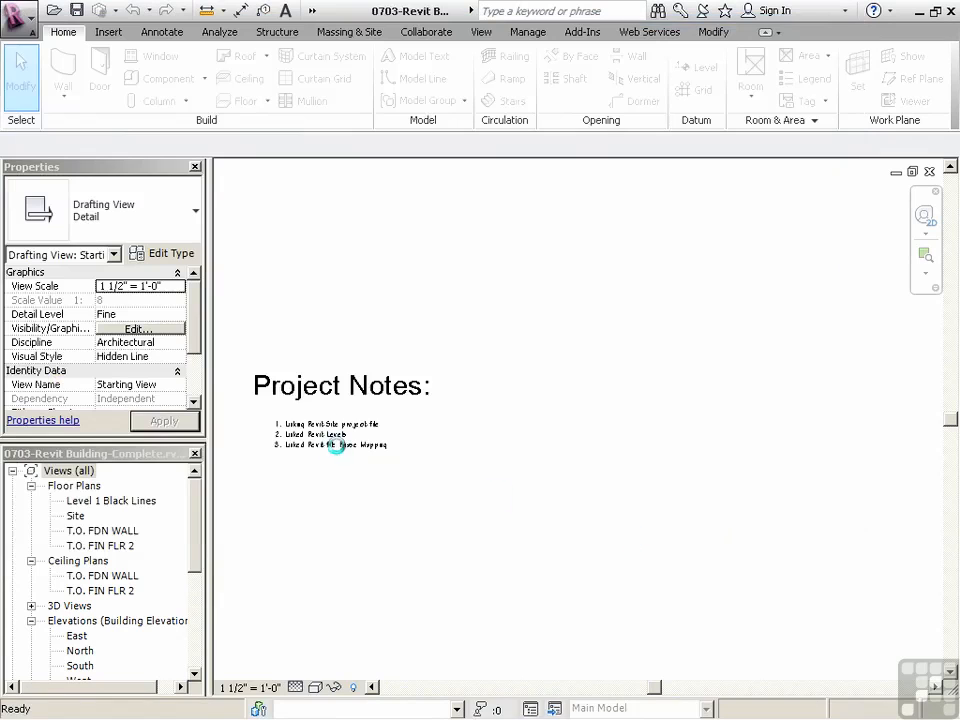
# - Save another copy of the project as 0704-Revit Building-Complete.rvt in the same folder
pyautogui.click(31, 27)
pyautogui.moveTo(130, 234)
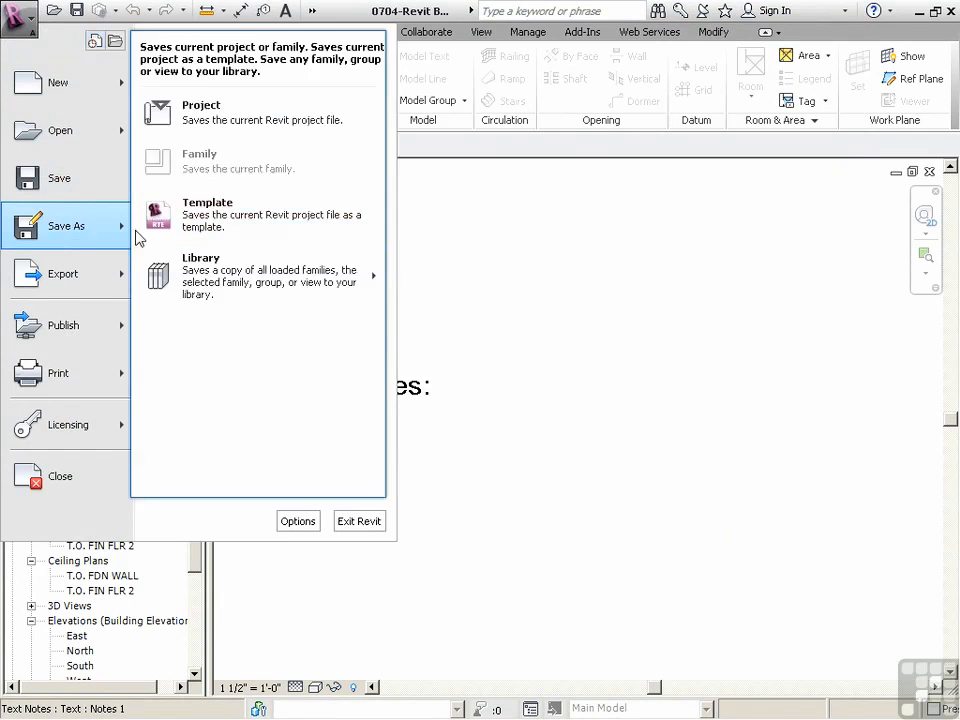
pyautogui.click(227, 189)
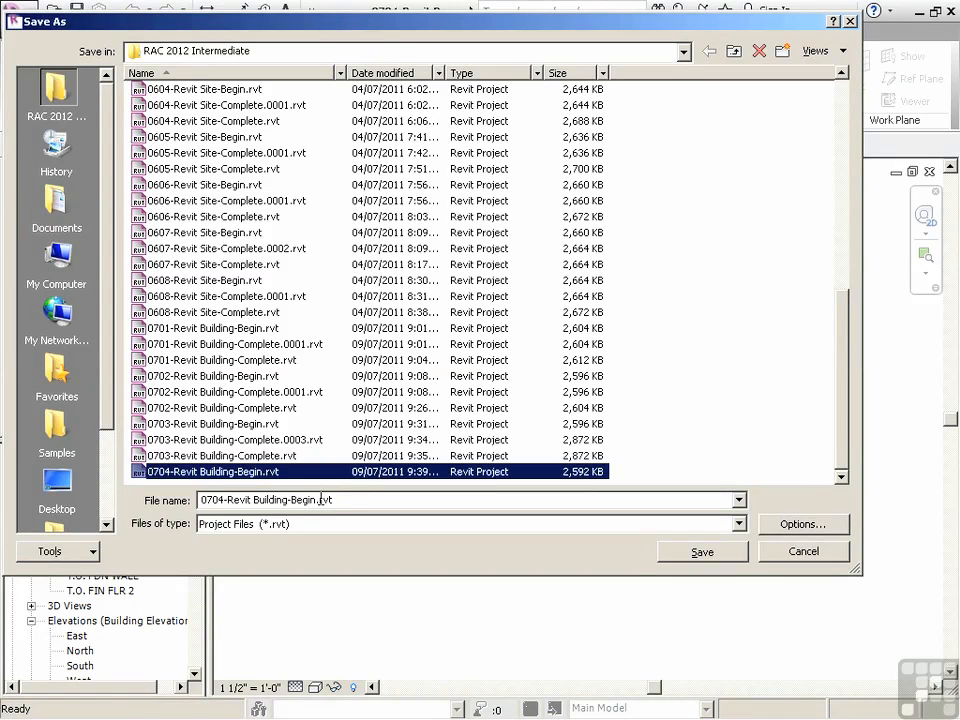
pyautogui.moveTo(316, 500); pyautogui.dragTo(292, 500)
pyautogui.write('Complete')
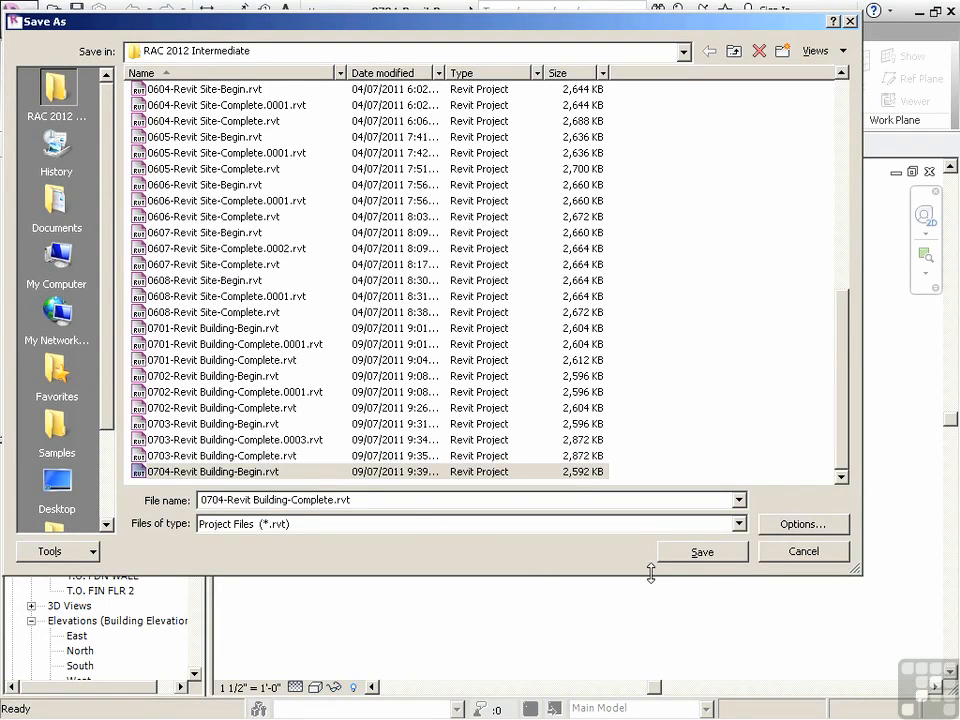
pyautogui.press('Return')
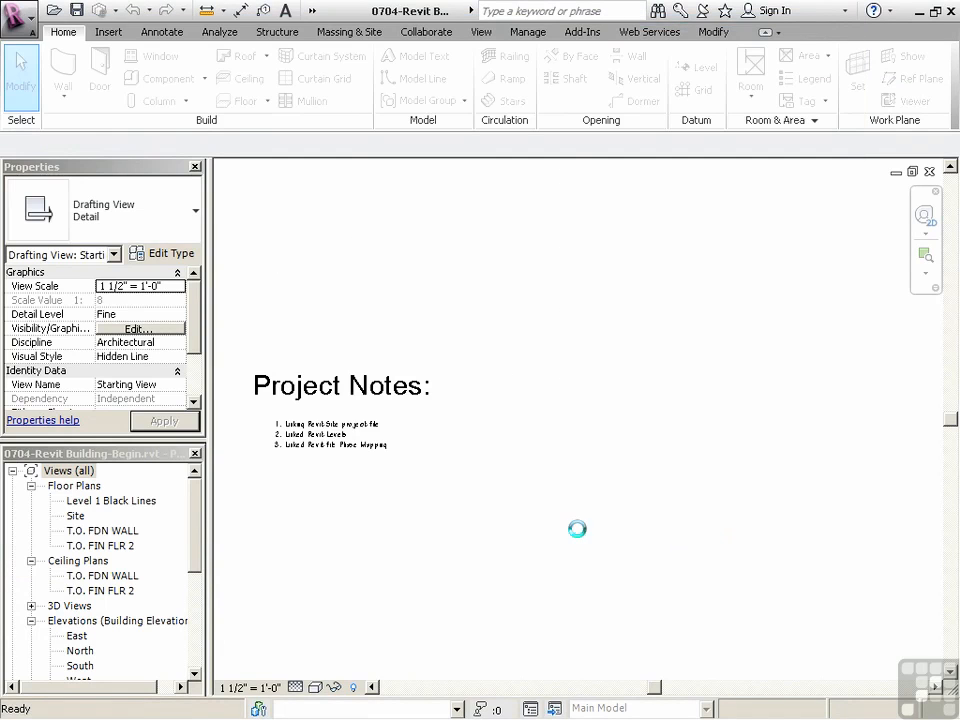
# - Add a fourth numbered line, "Edit linked view properties", to the list under Project Notes
pyautogui.doubleClick(292, 452)
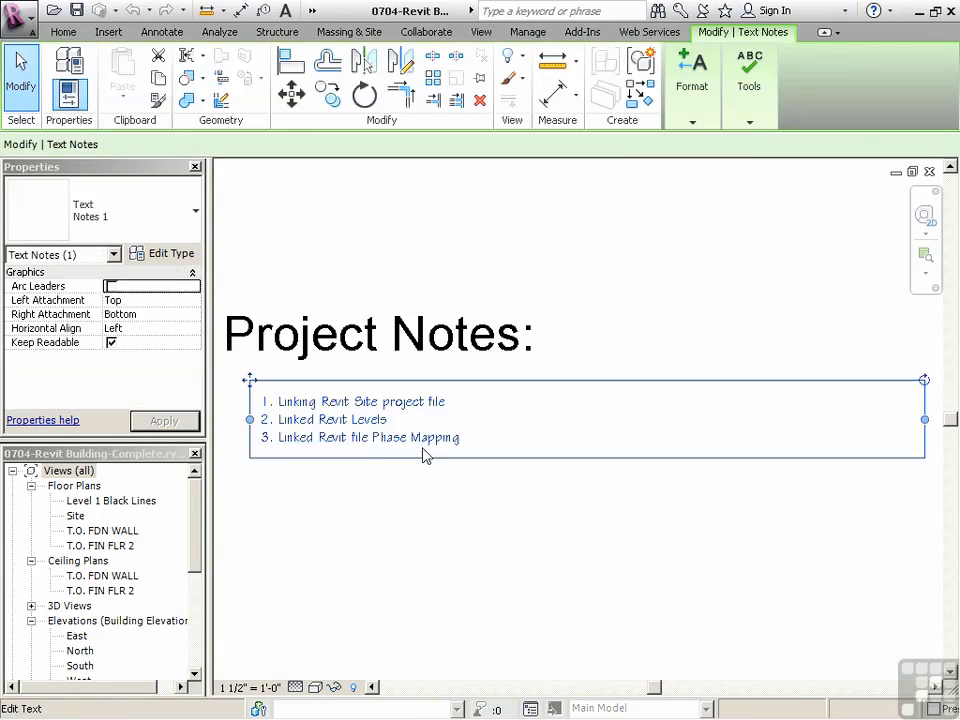
pyautogui.press('Return')
pyautogui.write('Edit linked view properties')
pyautogui.click(388, 506)
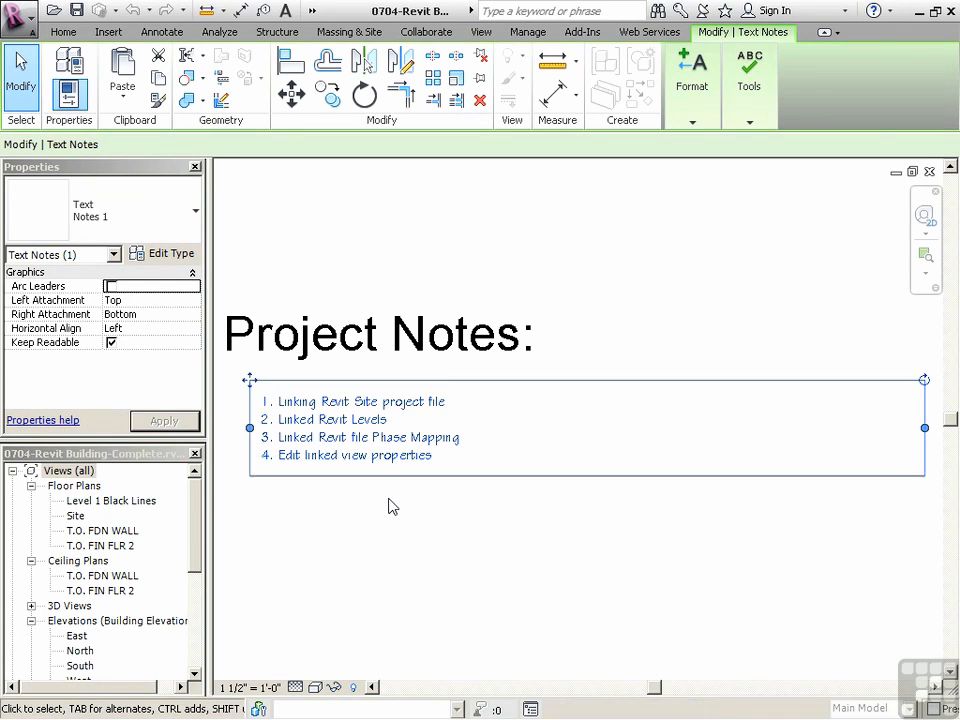
pyautogui.click(385, 504)
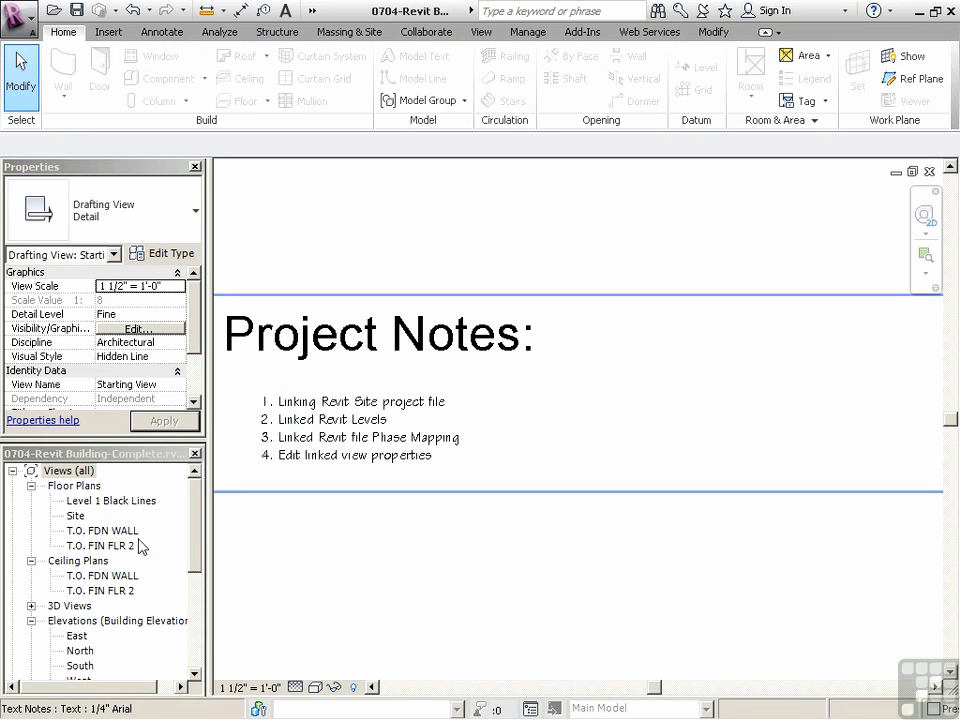
# - Open the Site floor plan and review its visibility/graphic overrides for model categories, annotation categories and Revit links
pyautogui.doubleClick(76, 515)
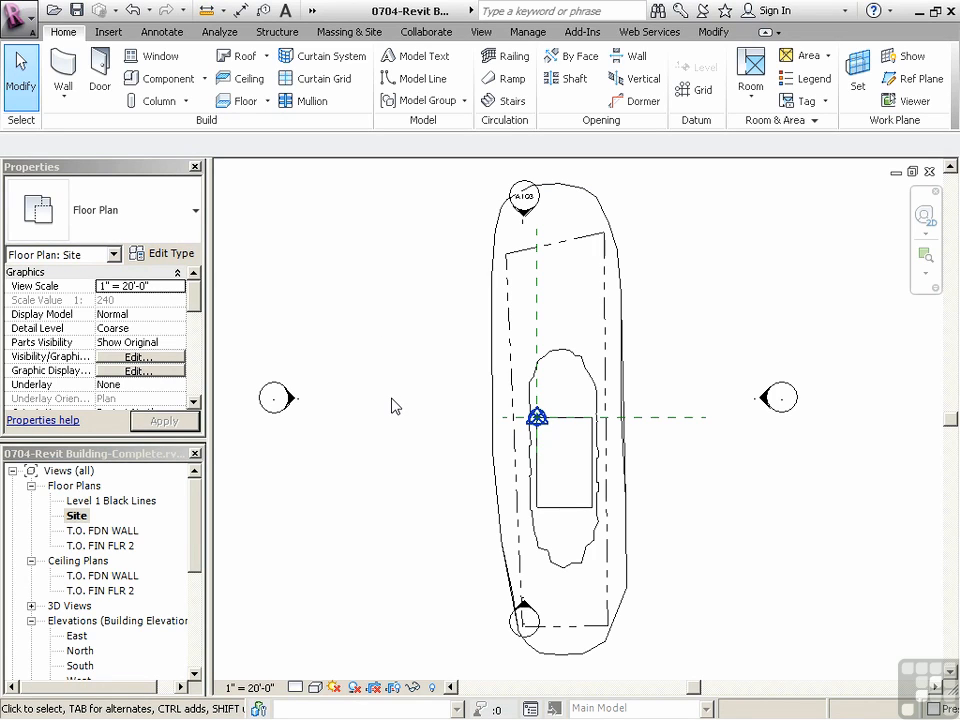
pyautogui.press('v')
pyautogui.press('v')
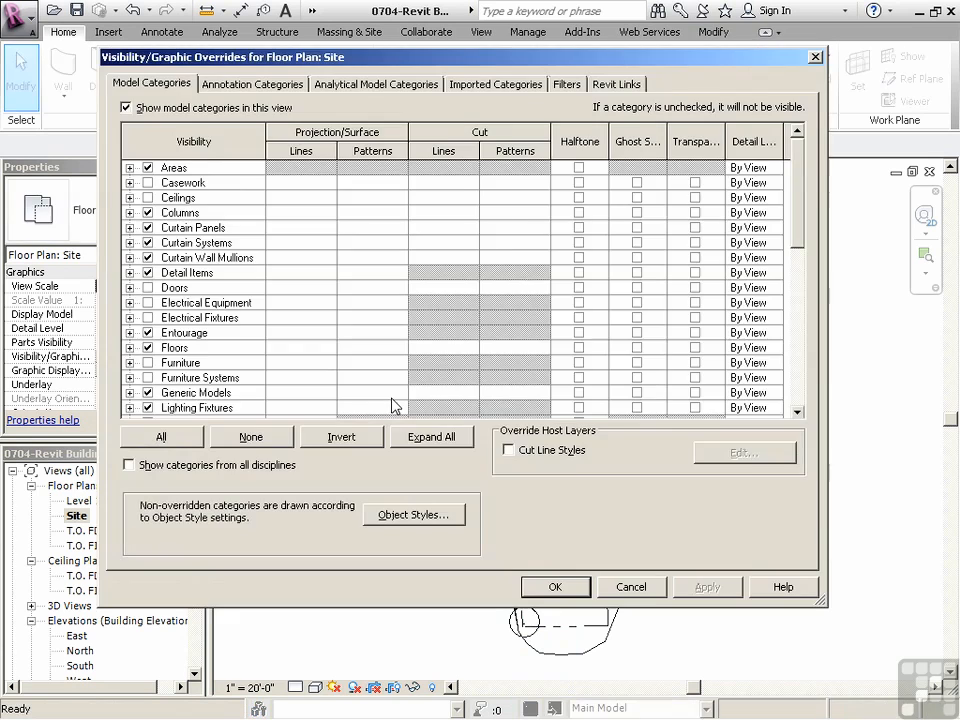
pyautogui.click(620, 85)
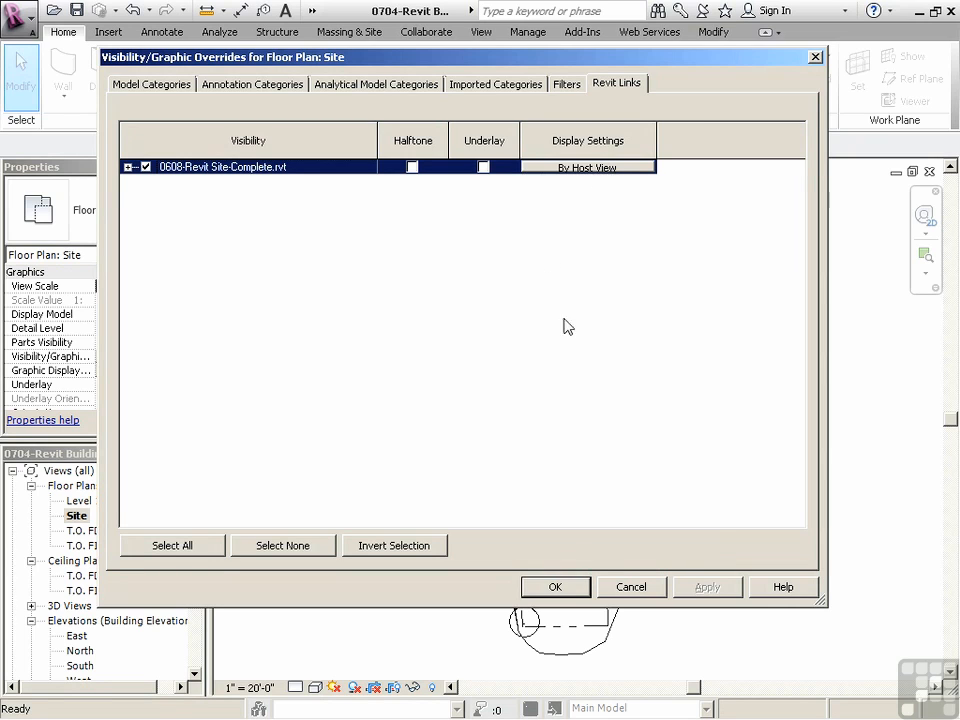
pyautogui.click(150, 85)
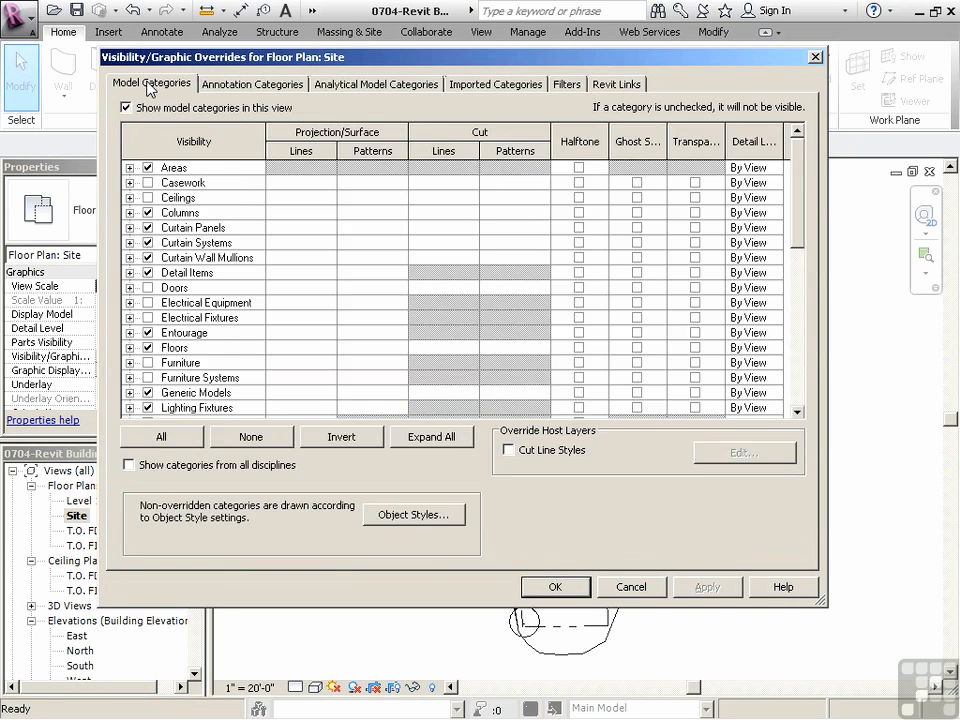
pyautogui.click(254, 85)
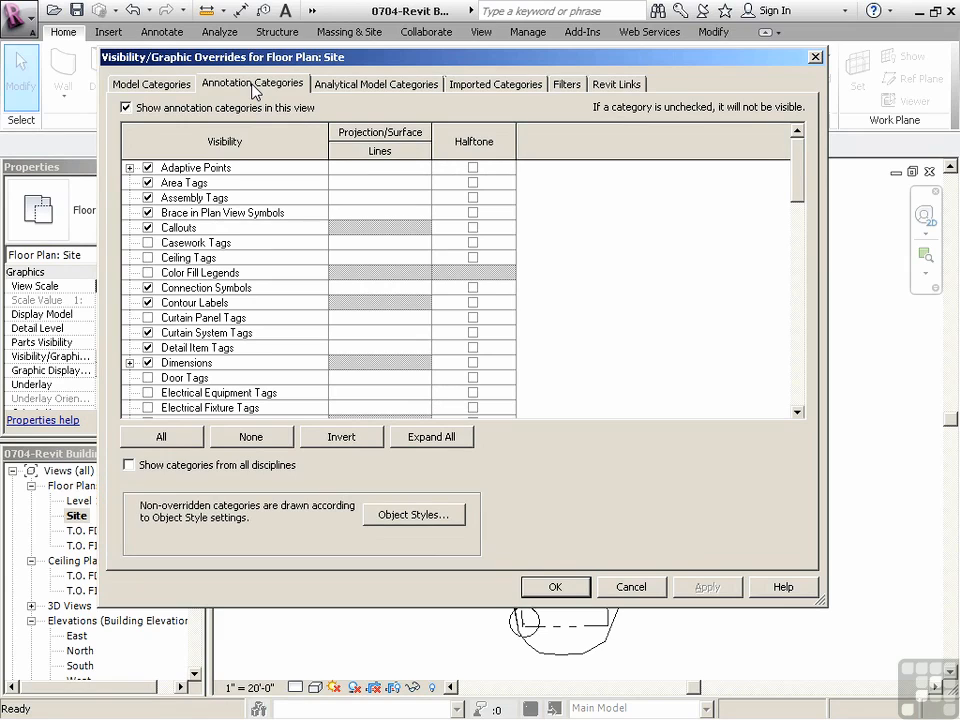
pyautogui.click(612, 88)
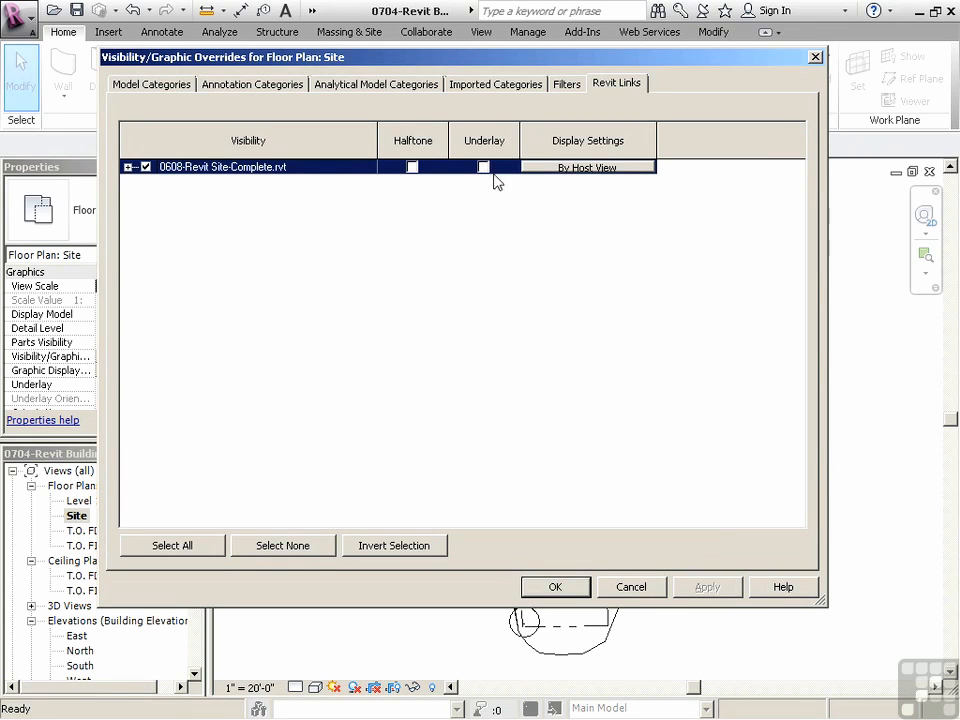
# - Open the display settings of the 0608-Revit Site-Complete.rvt link and examine the basic, model, annotation, analytical and import category options
pyautogui.click(575, 170)
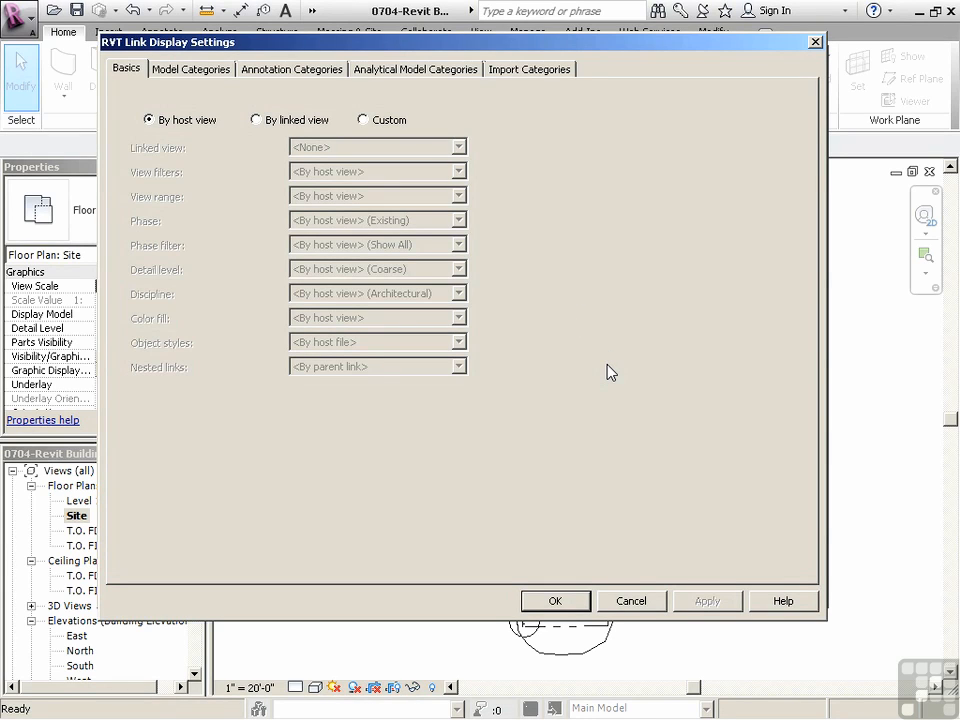
pyautogui.click(186, 69)
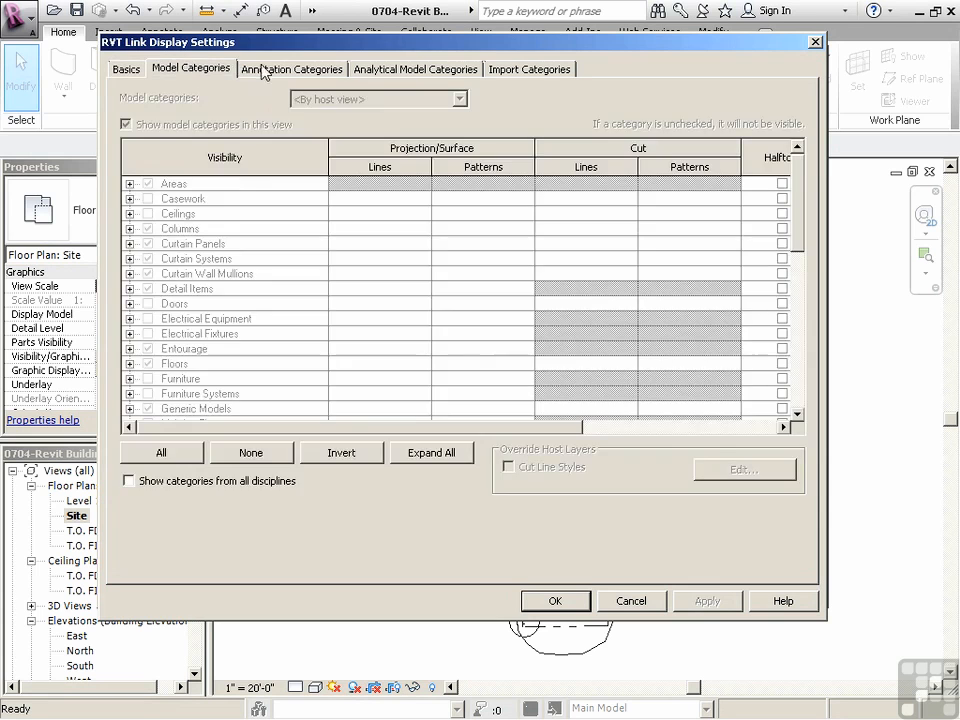
pyautogui.click(320, 69)
pyautogui.click(396, 70)
pyautogui.click(529, 69)
pyautogui.click(360, 69)
pyautogui.click(292, 69)
pyautogui.click(190, 68)
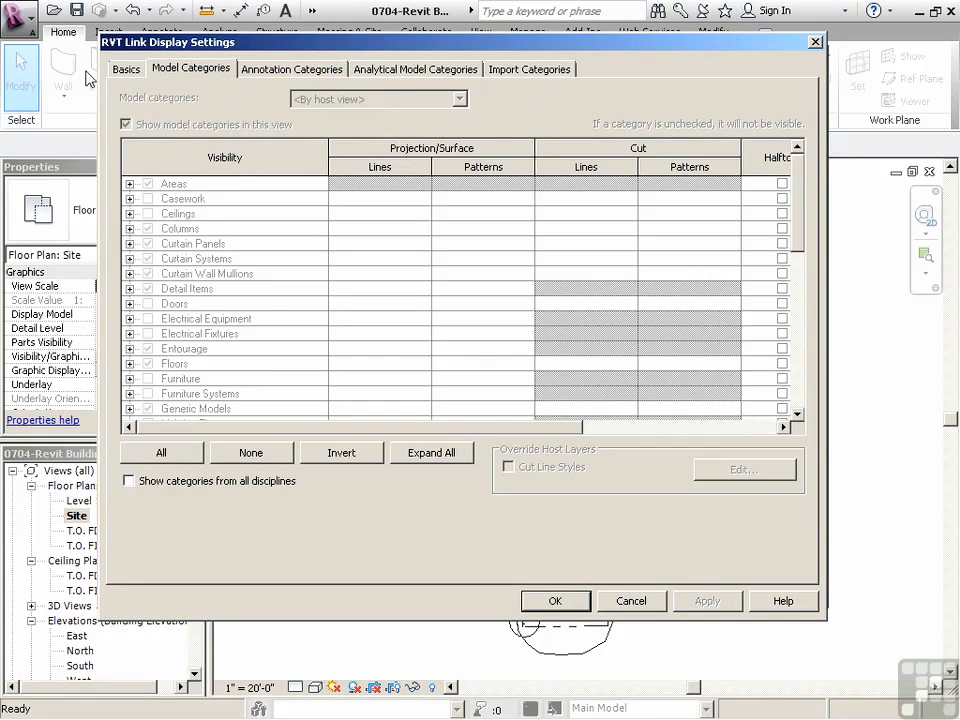
pyautogui.click(123, 69)
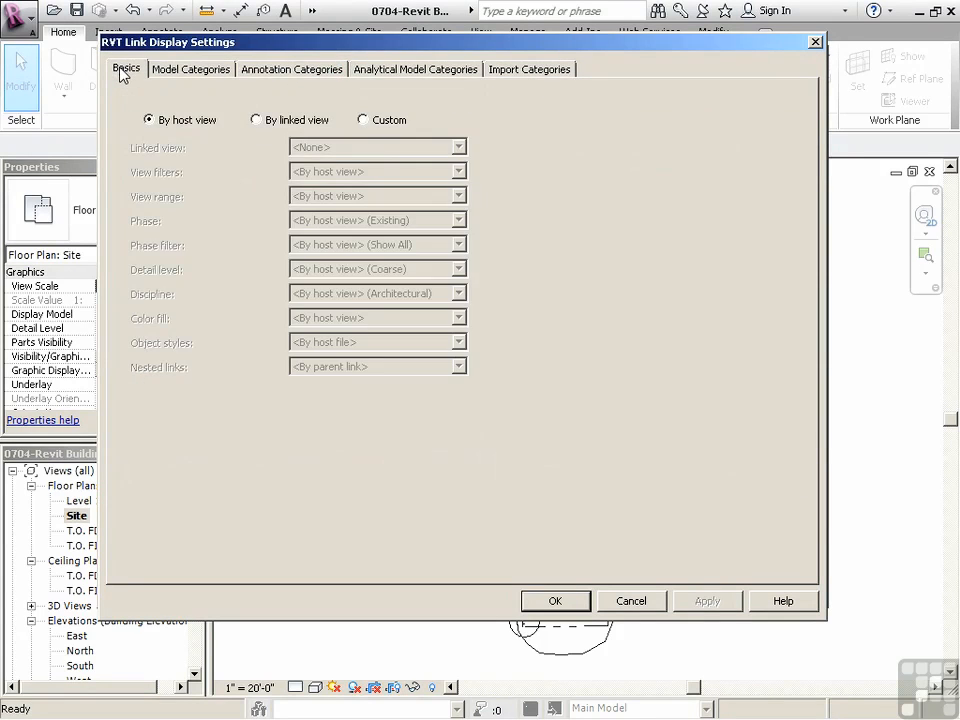
# - Display the linked site file by linked view using Floor Plan: Site, and accept the Site plan's visibility overrides
pyautogui.click(256, 121)
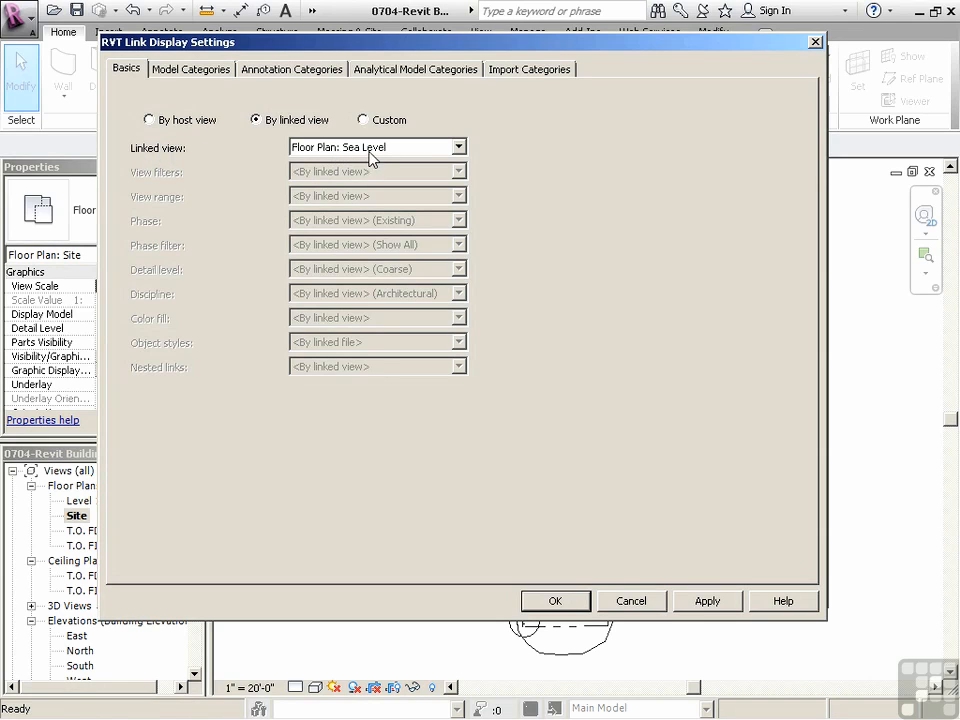
pyautogui.click(464, 147)
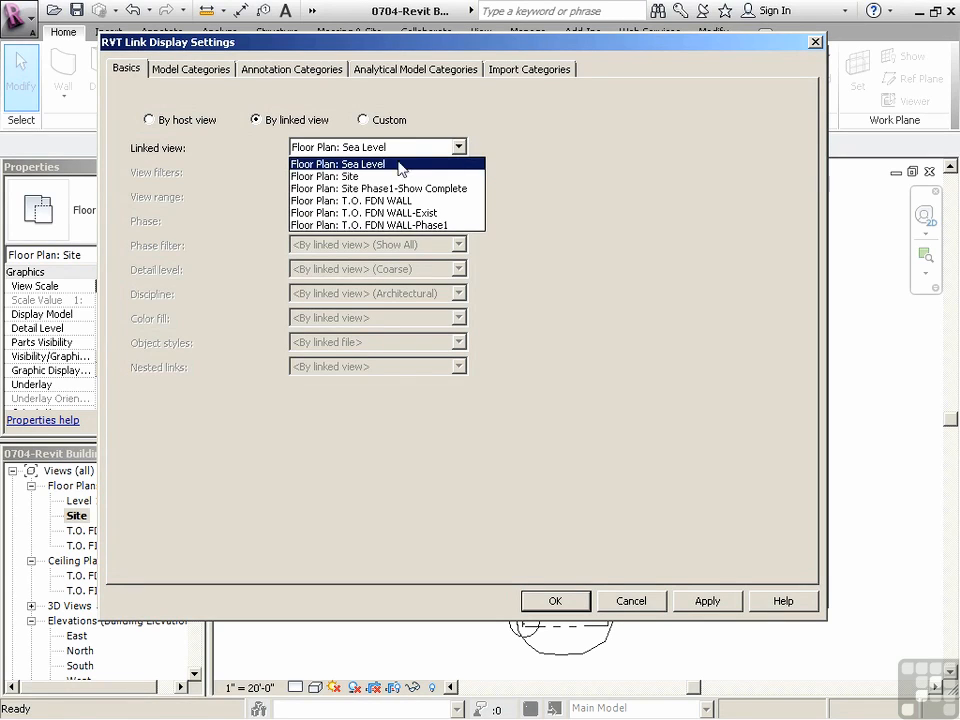
pyautogui.click(326, 177)
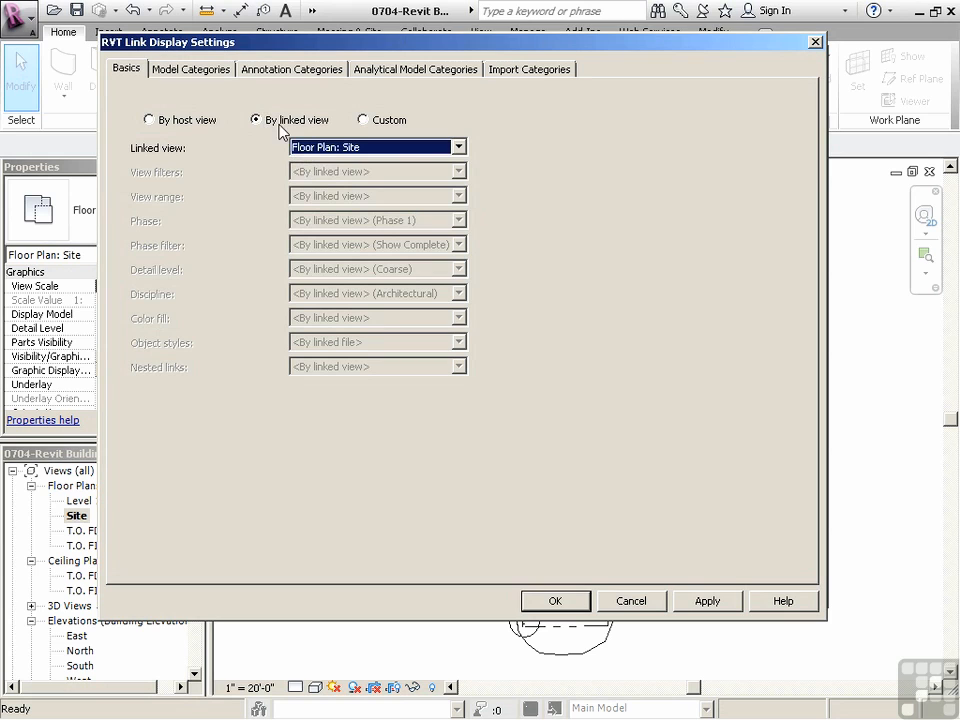
pyautogui.click(554, 600)
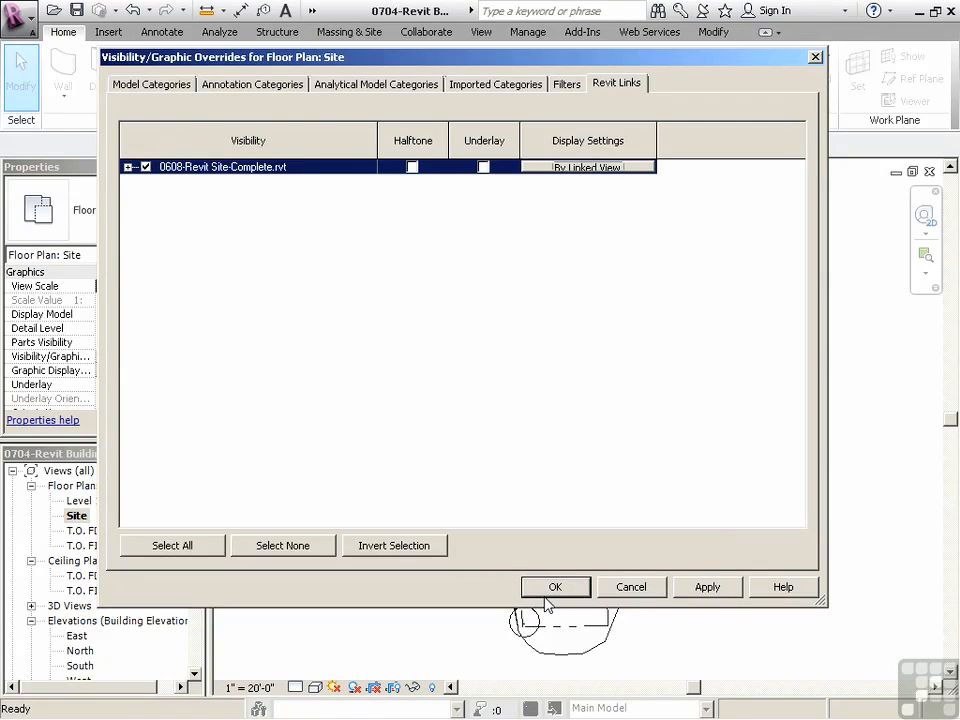
pyautogui.click(554, 587)
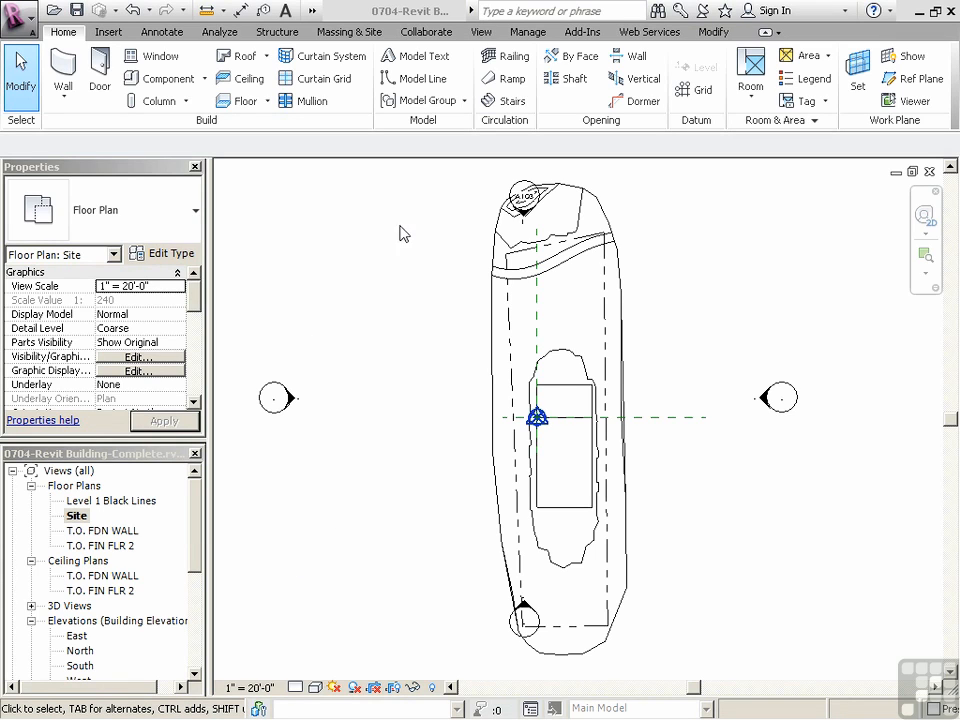
# - Open the 0608-Revit Site-Complete.rvt project to examine its Site floor plan, and return to the building project's Site plan
pyautogui.click(16, 24)
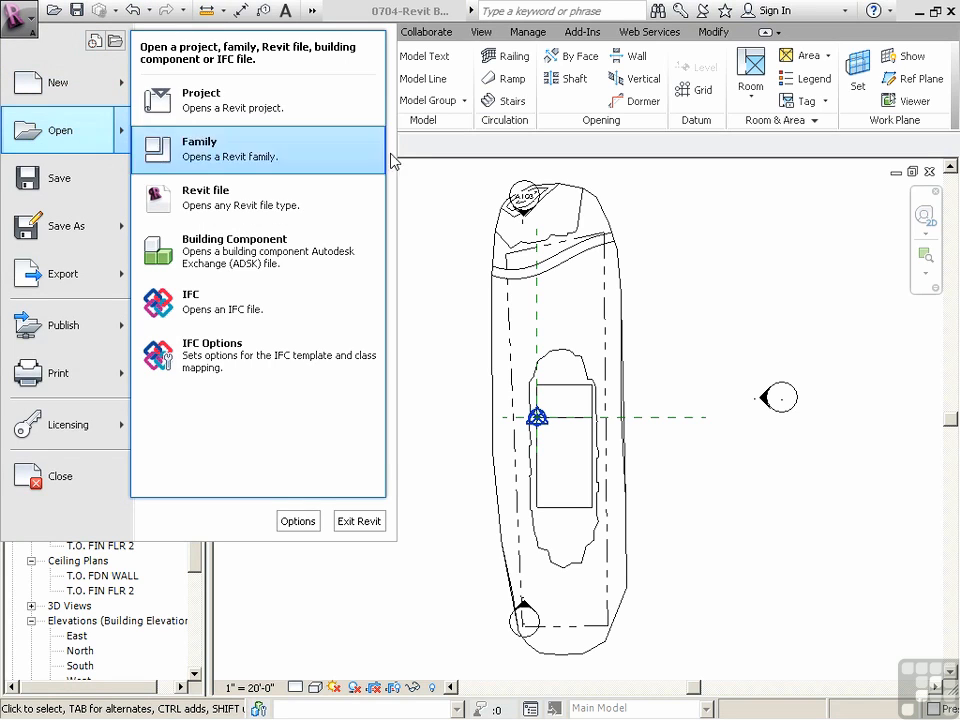
pyautogui.click(418, 236)
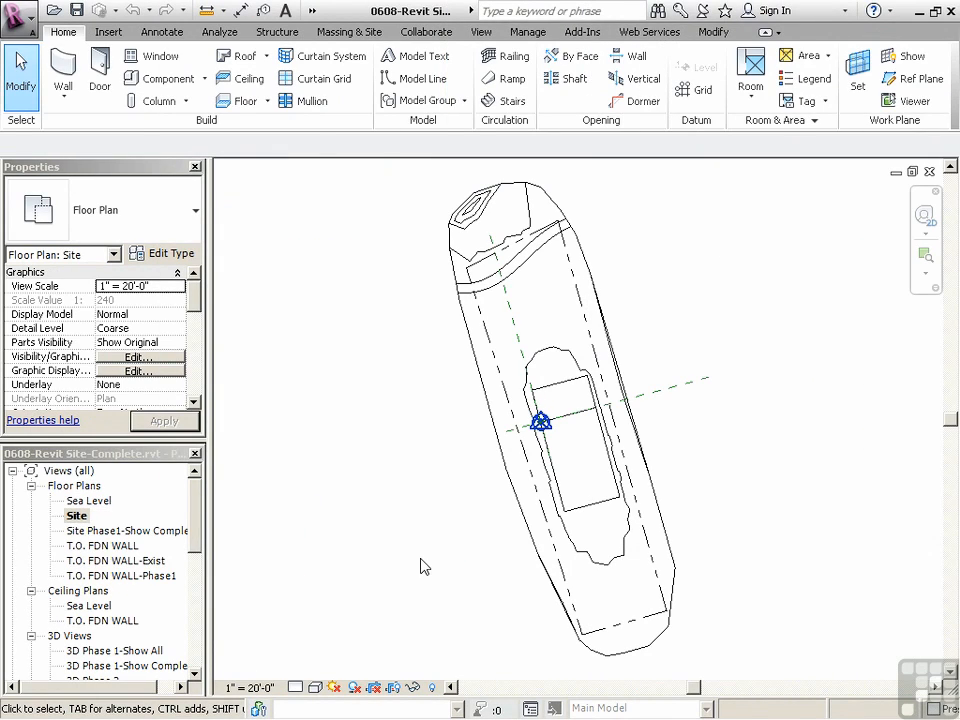
pyautogui.doubleClick(86, 531)
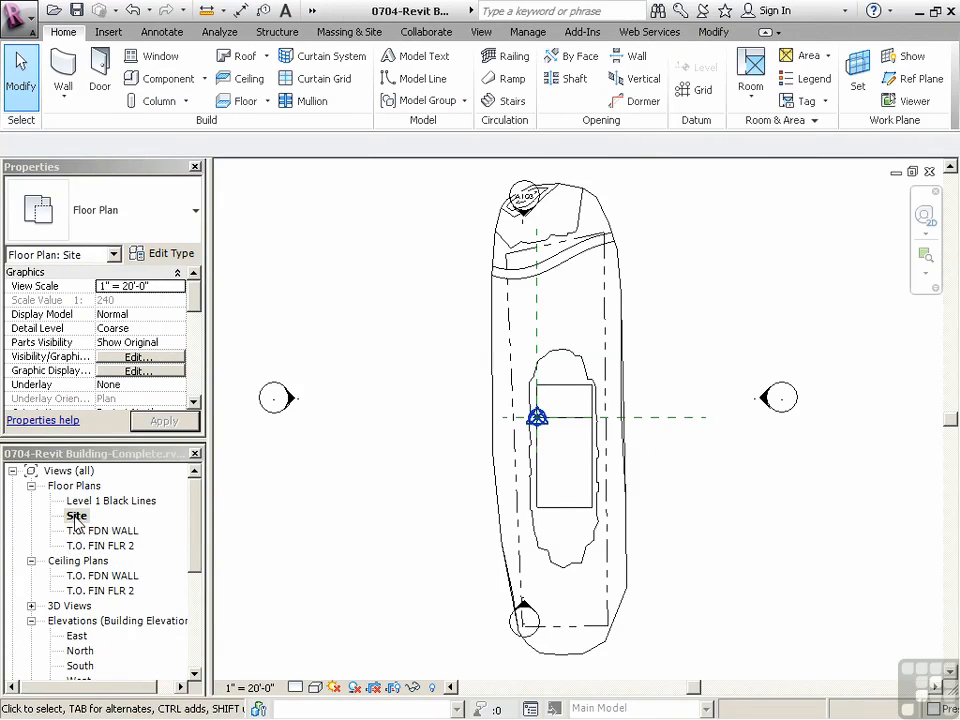
# - Duplicate the building project's Site floor plan view
pyautogui.rightClick(77, 518)
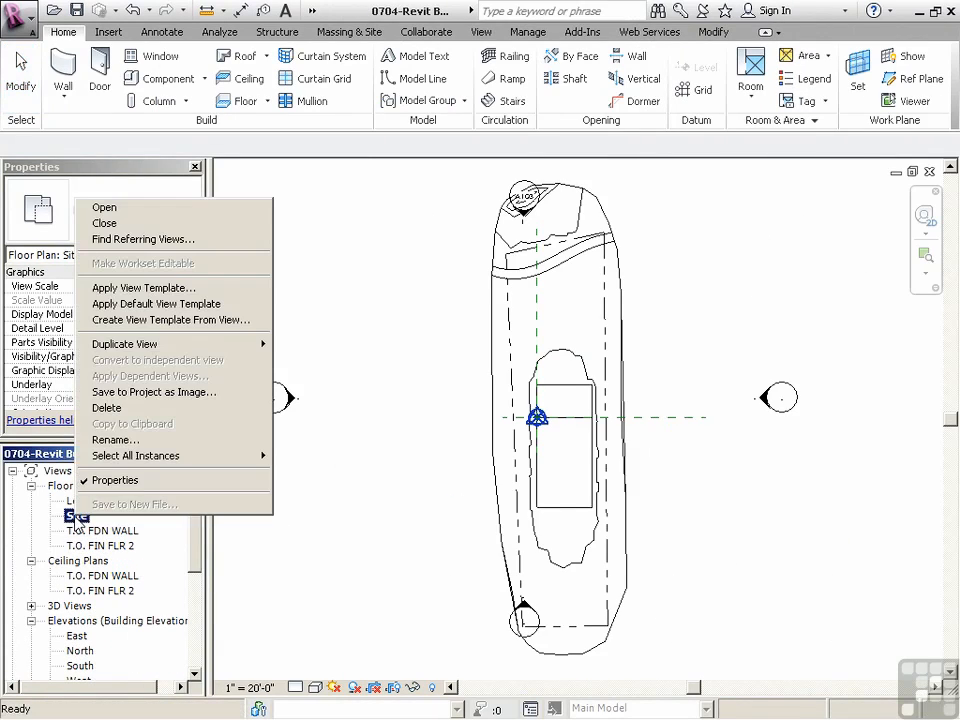
pyautogui.moveTo(240, 344)
pyautogui.click(312, 348)
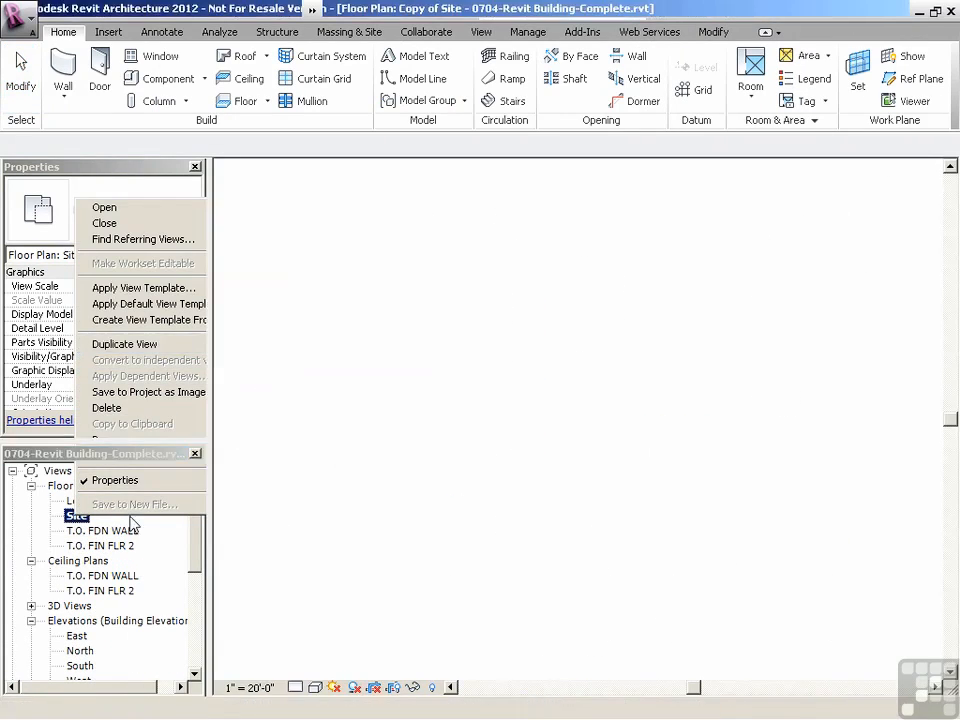
pyautogui.click(105, 501)
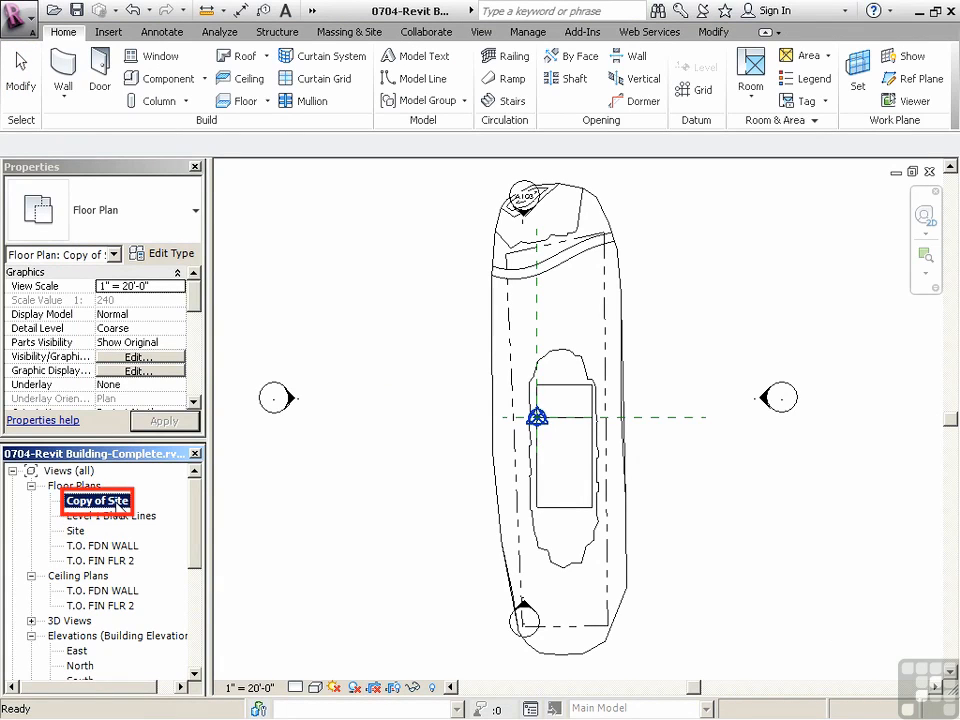
pyautogui.click(320, 475)
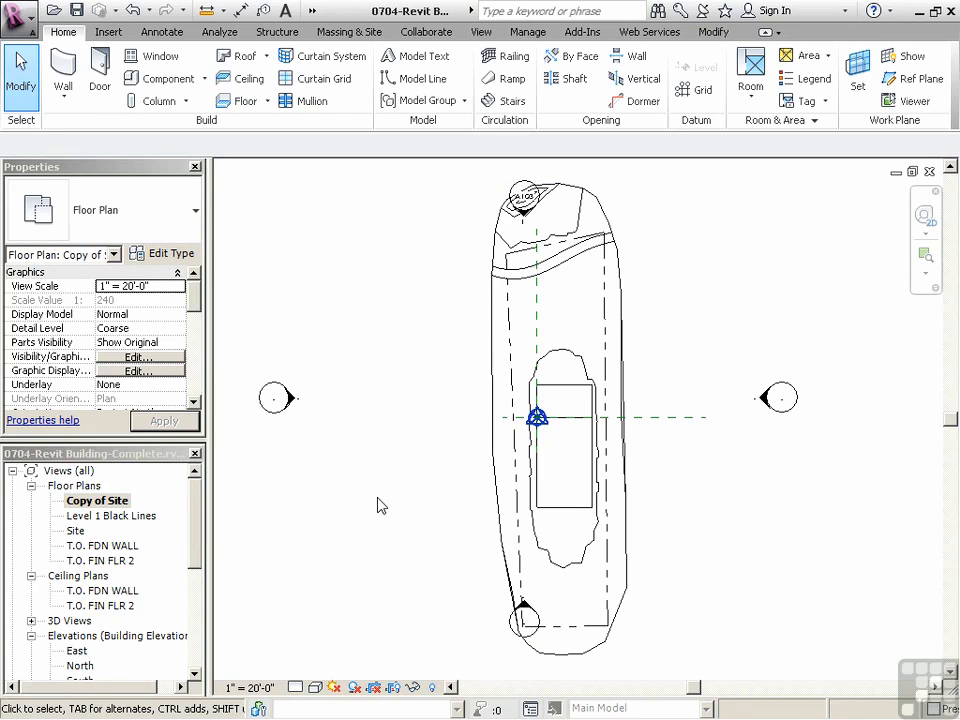
# - Set the site link's linked view to Floor Plan: Site Phase1-Show Complete in the Copy of Site plan's visibility overrides
pyautogui.press('v')
pyautogui.press('v')
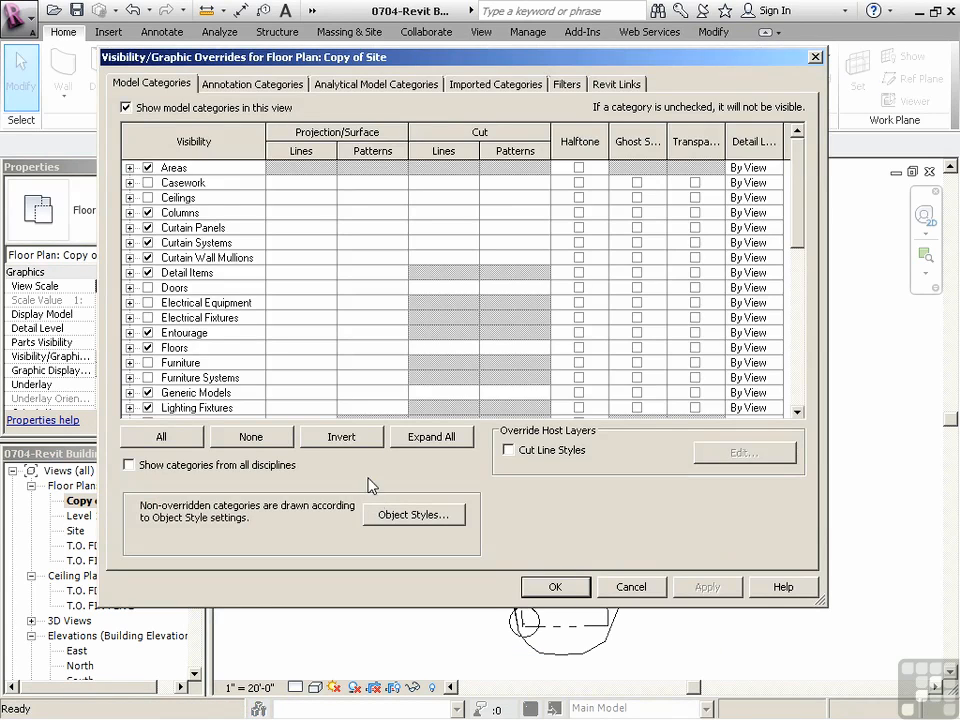
pyautogui.click(616, 84)
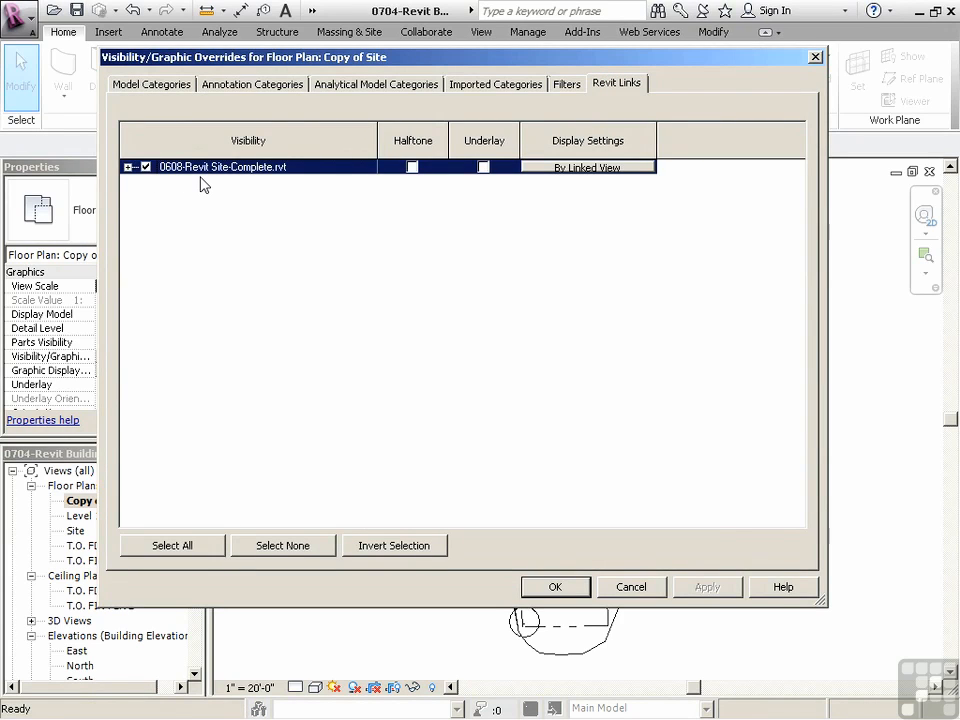
pyautogui.click(573, 168)
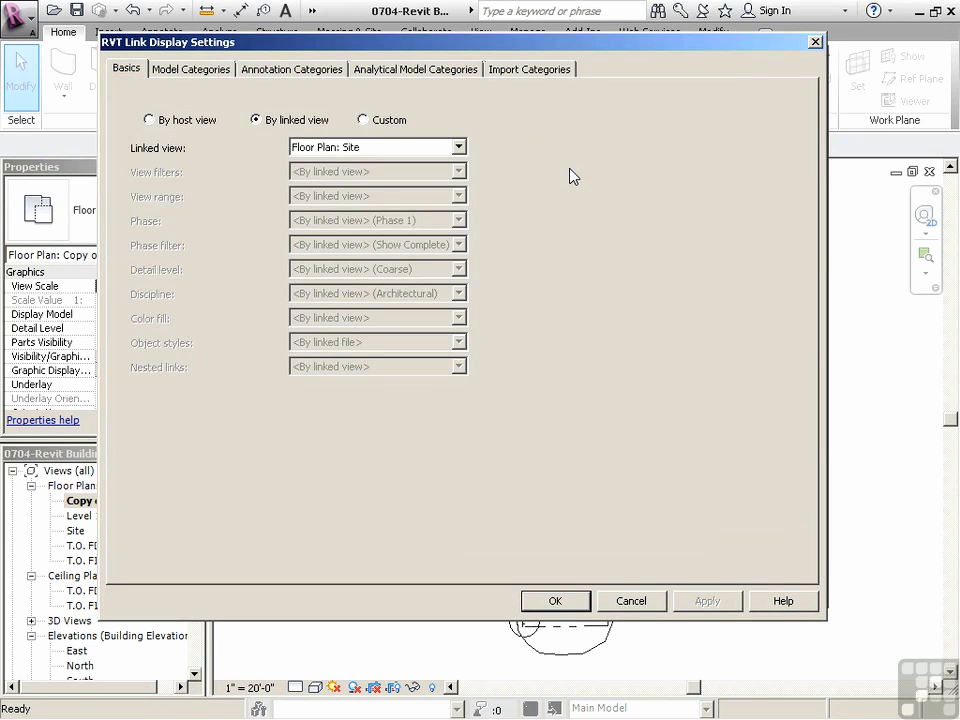
pyautogui.click(459, 148)
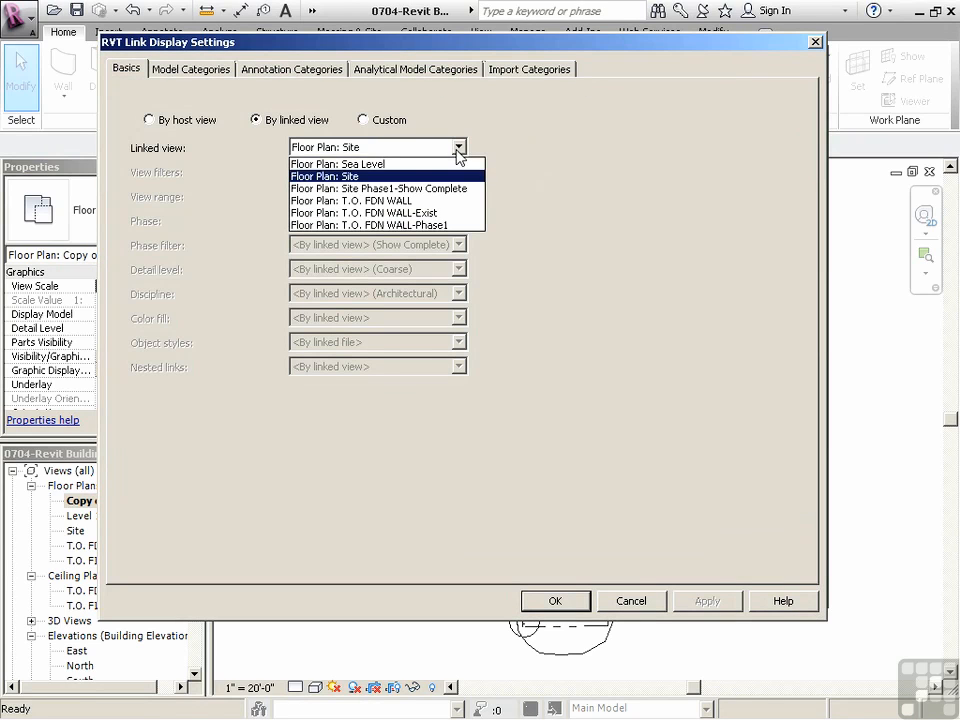
pyautogui.click(319, 189)
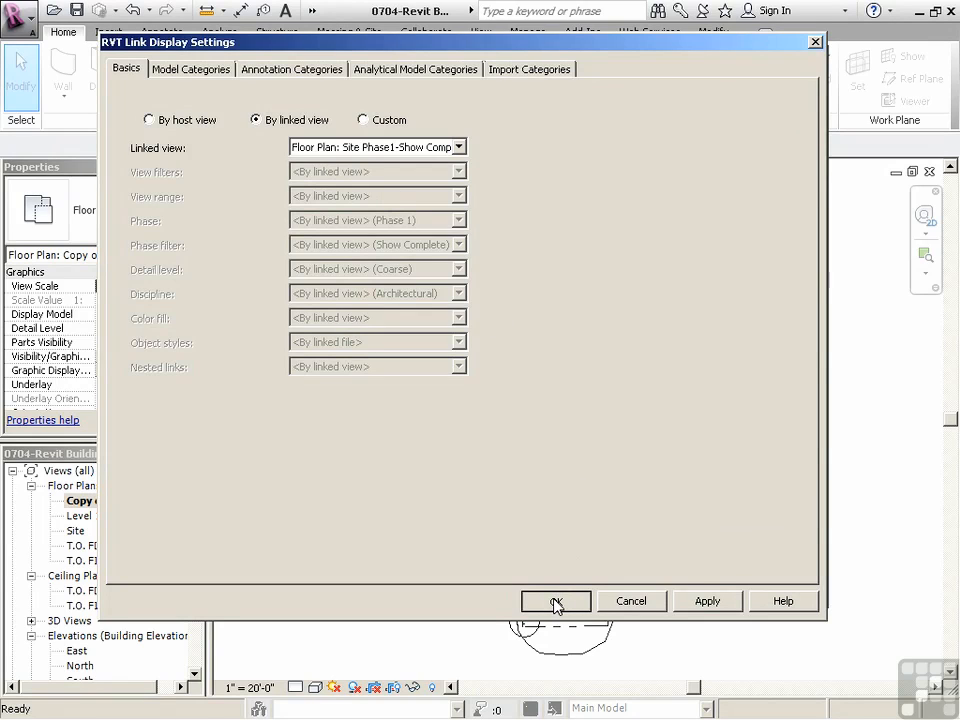
pyautogui.click(556, 602)
pyautogui.click(555, 587)
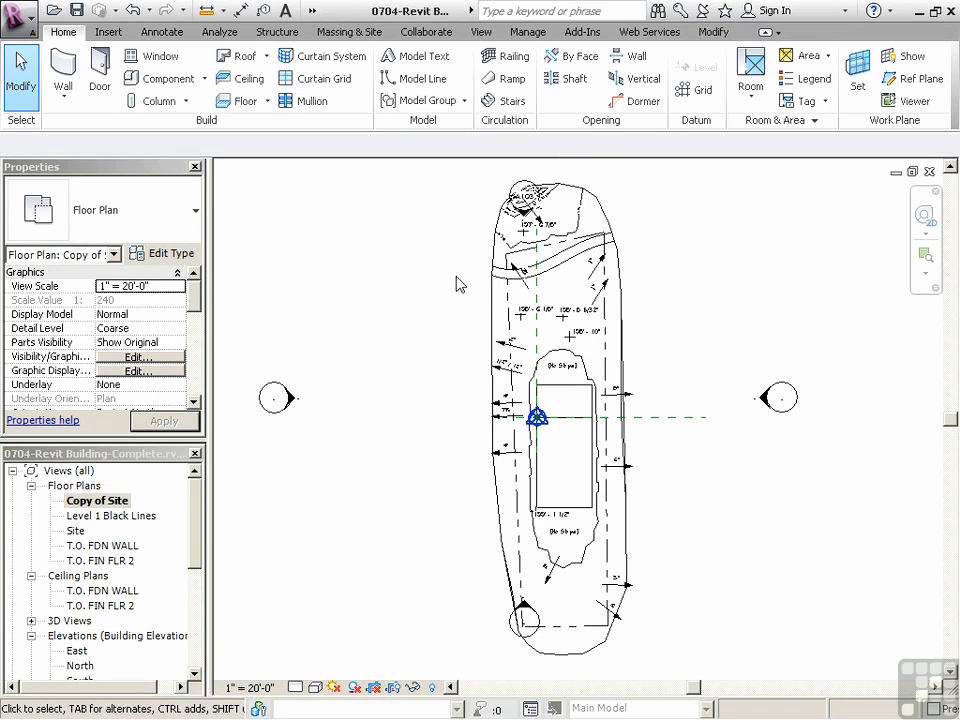
# - Set the Copy of Site view's phase to Phase 1
pyautogui.scroll(-10, 203, 398)
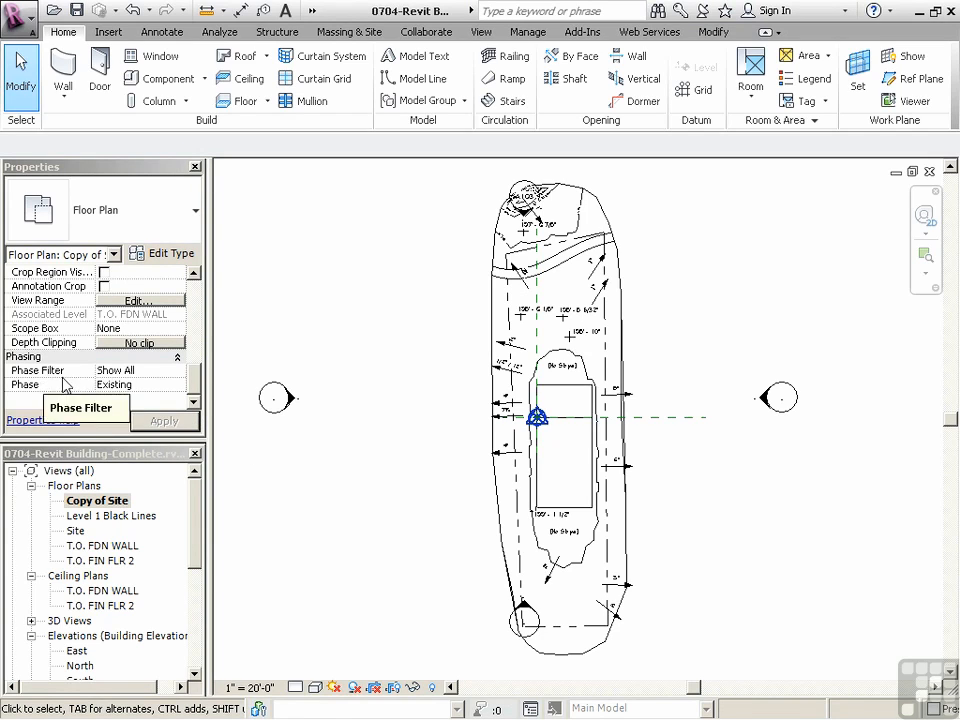
pyautogui.click(170, 385)
pyautogui.click(178, 385)
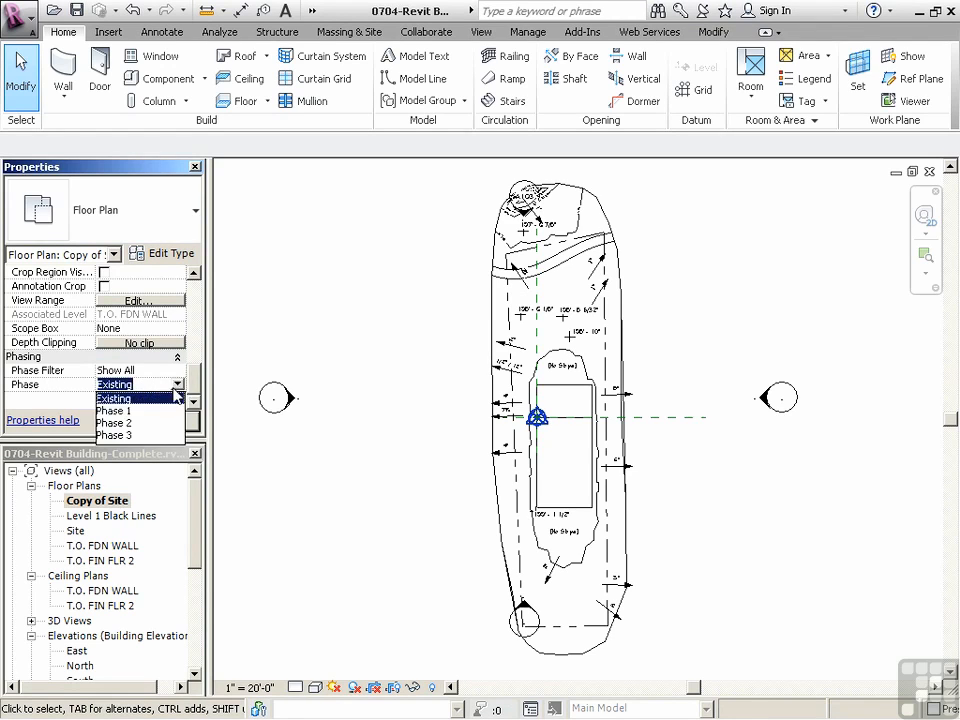
pyautogui.click(130, 410)
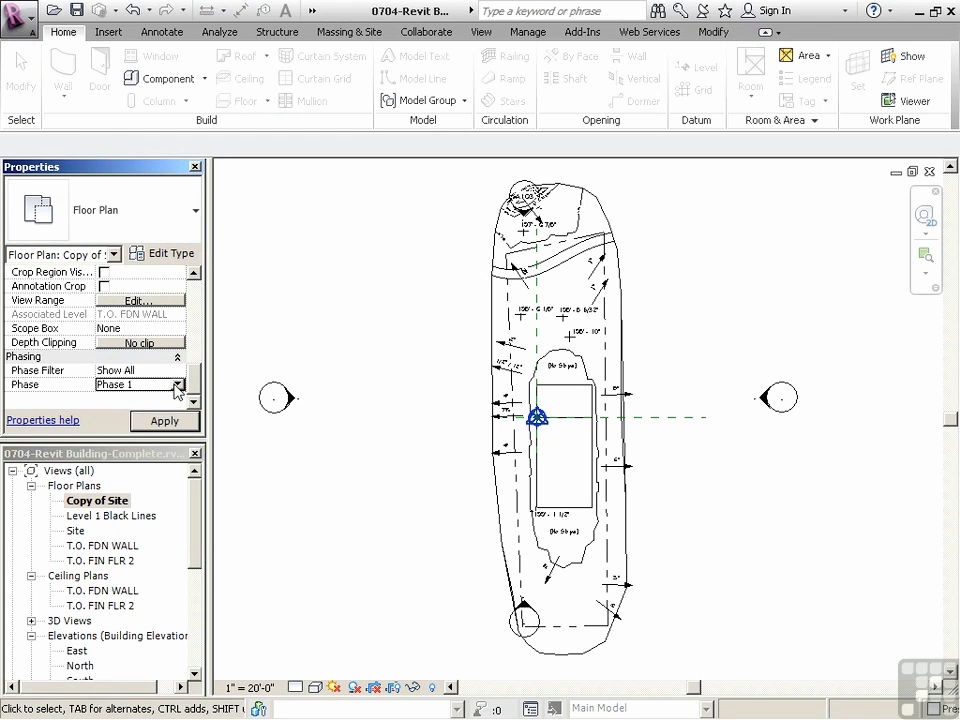
pyautogui.press('Return')
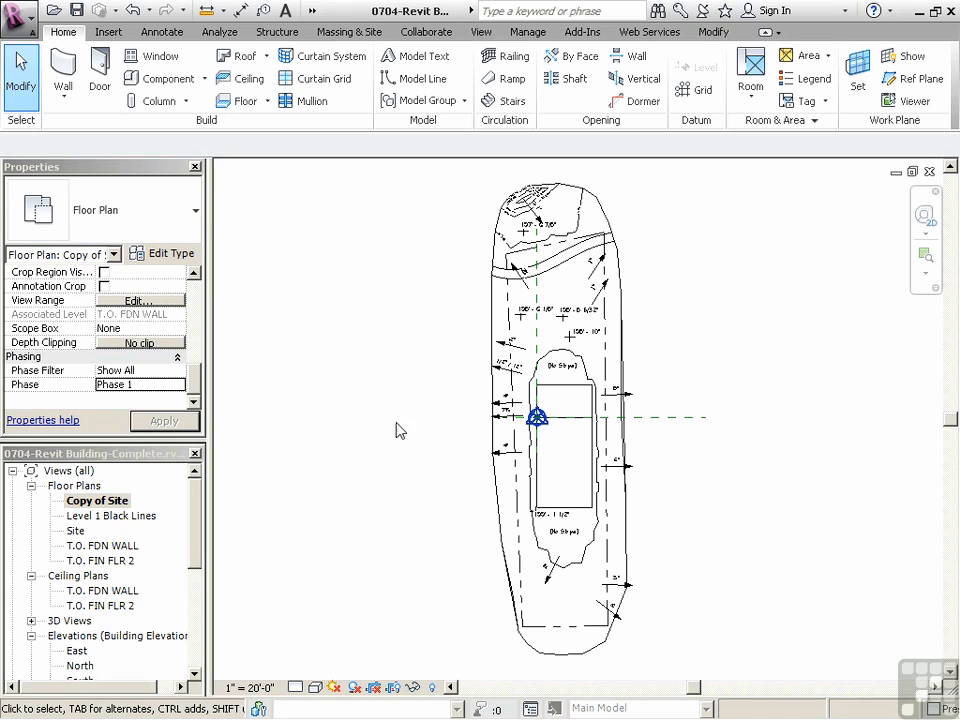
# - Set the Copy of Site view's phase filter to Show Complete
pyautogui.click(127, 385)
pyautogui.click(177, 388)
pyautogui.click(177, 388)
pyautogui.click(177, 371)
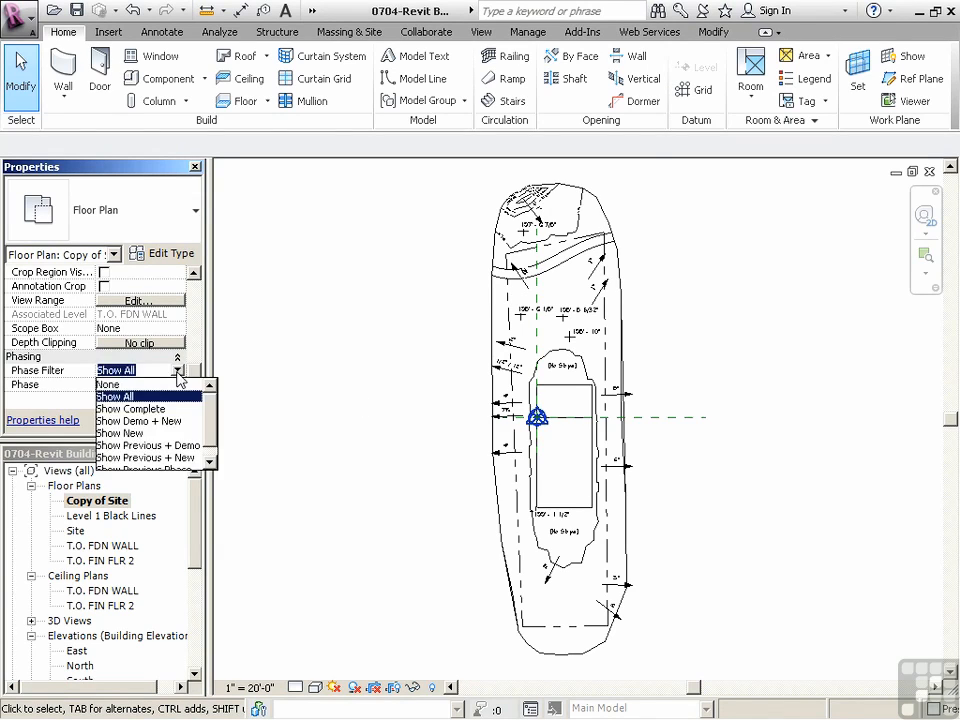
pyautogui.click(151, 410)
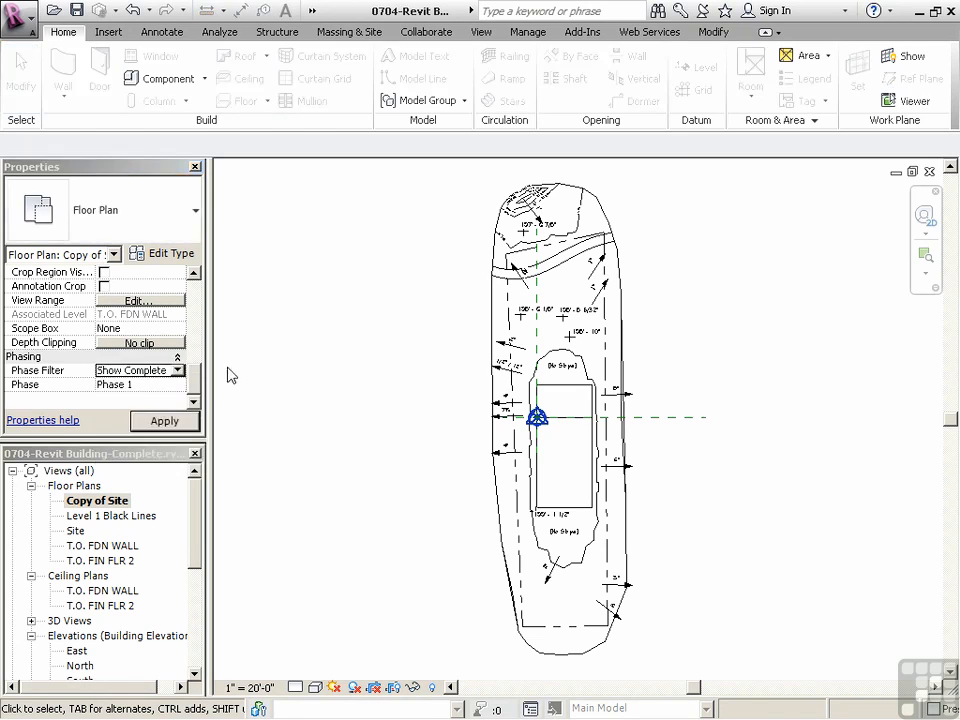
# - Rename the Copy of Site floor plan as Site Phase 1 Show Complete
pyautogui.click(97, 502)
pyautogui.rightClick(97, 504)
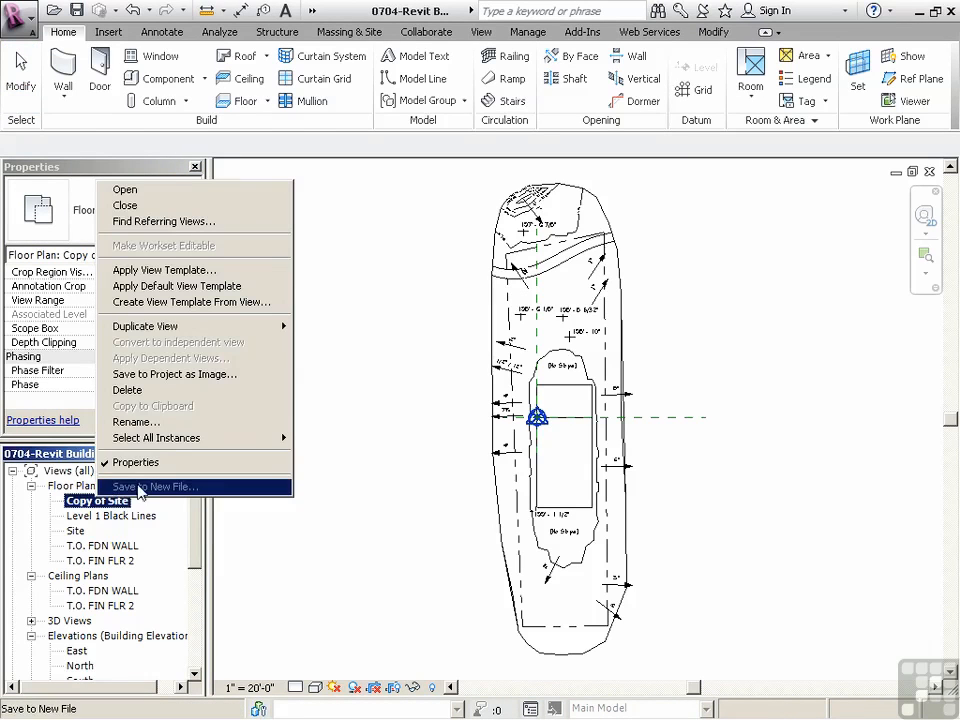
pyautogui.click(148, 422)
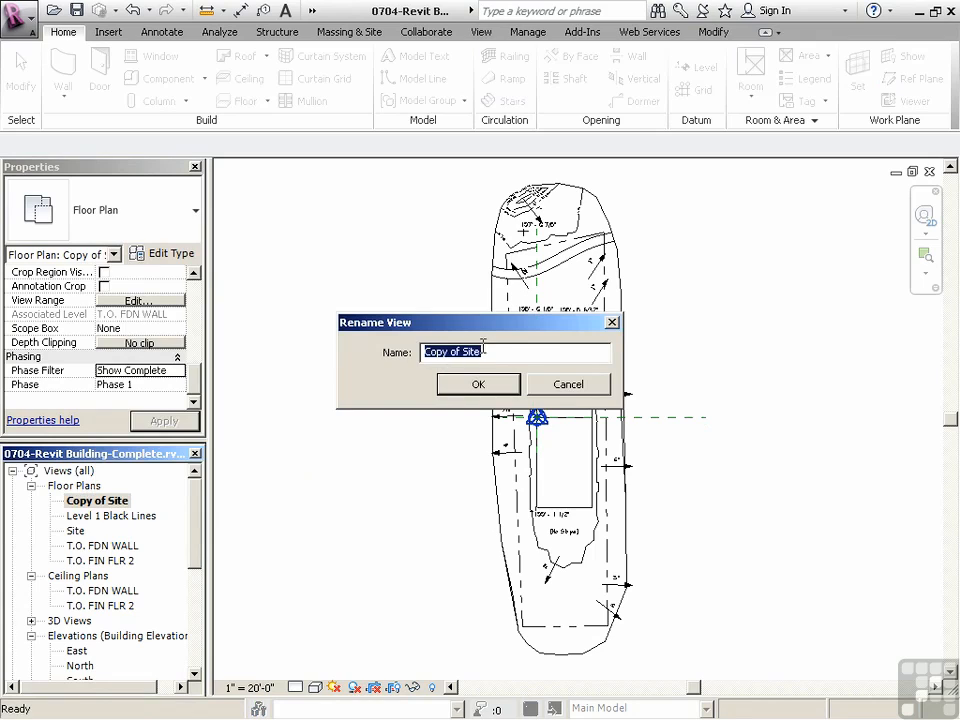
pyautogui.moveTo(464, 350); pyautogui.dragTo(369, 356)
pyautogui.press('BackSpace')
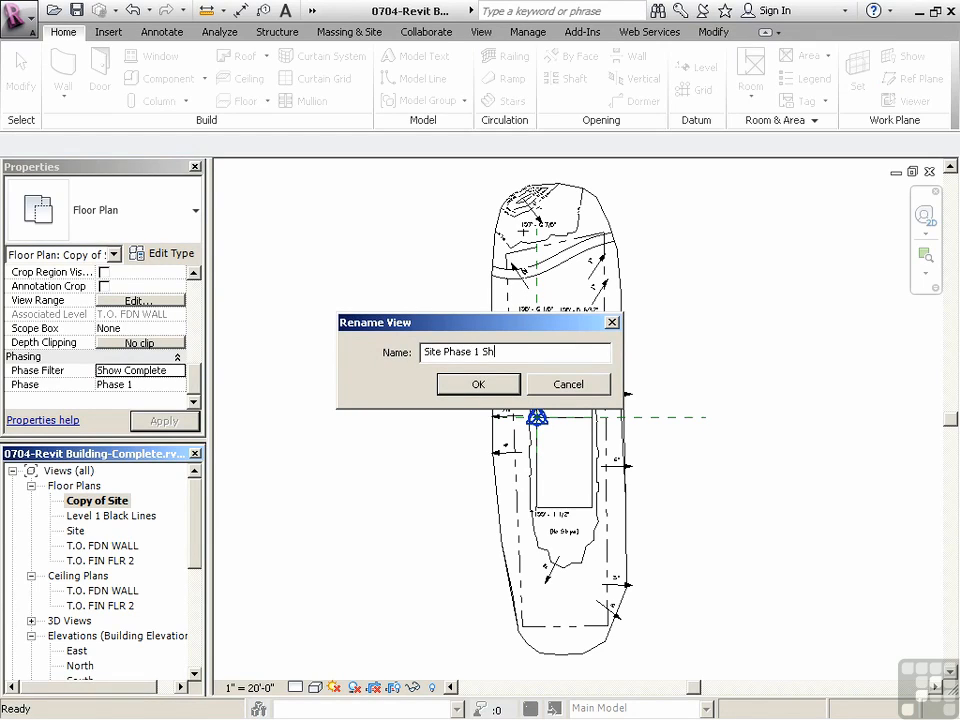
pyautogui.click(508, 380)
pyautogui.click(408, 388)
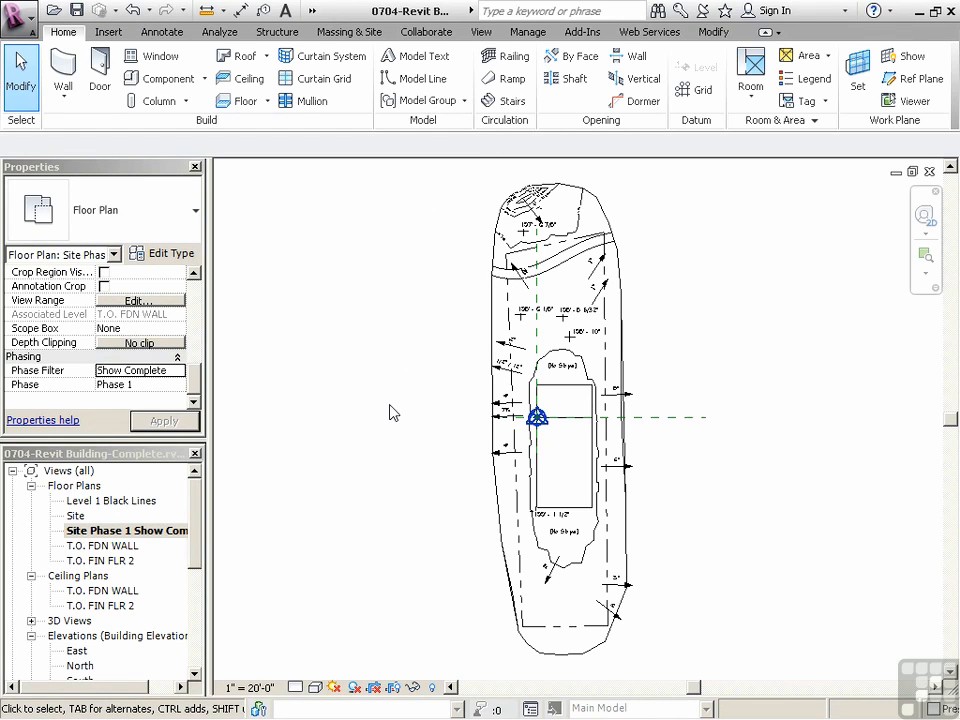
# - Examine the site link's basic, model and annotation category display settings and its available linked views, and leave without making changes
pyautogui.press('v')
pyautogui.press('g')
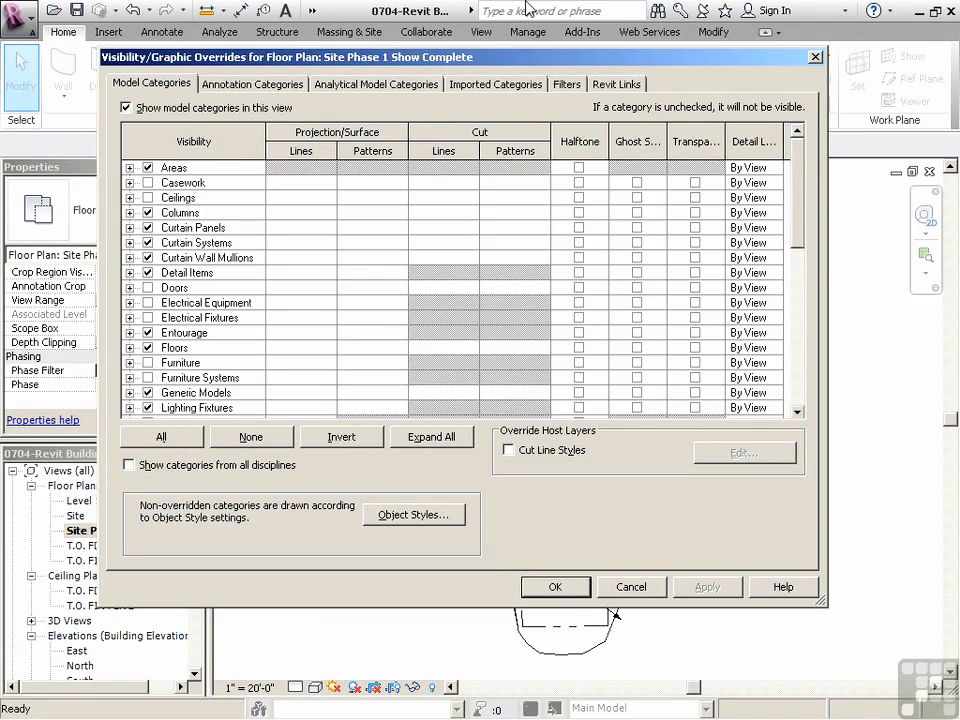
pyautogui.click(616, 83)
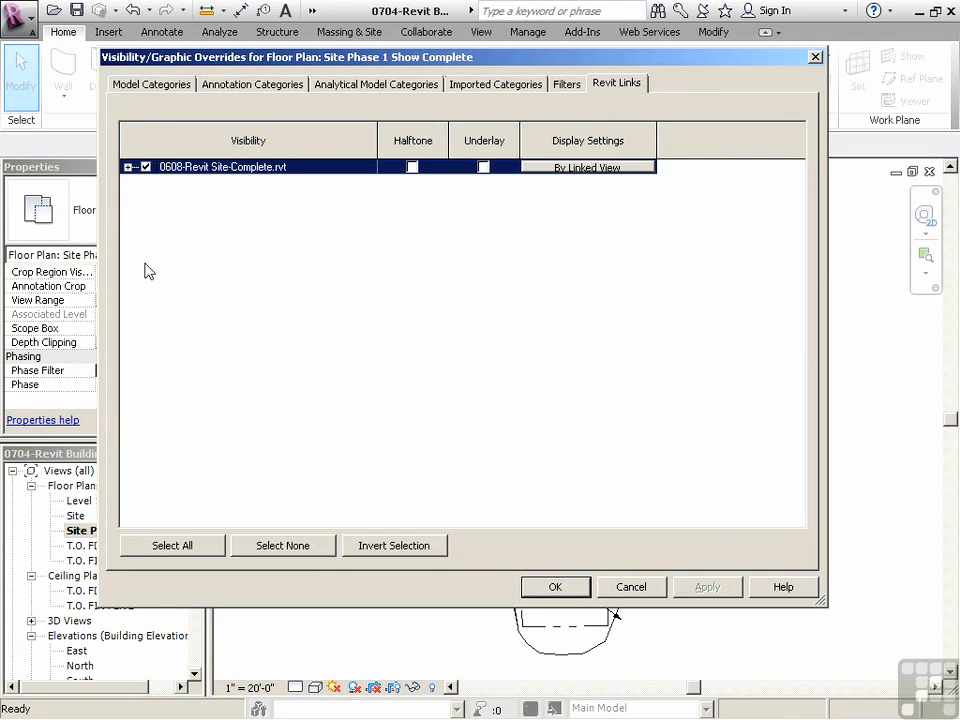
pyautogui.click(597, 167)
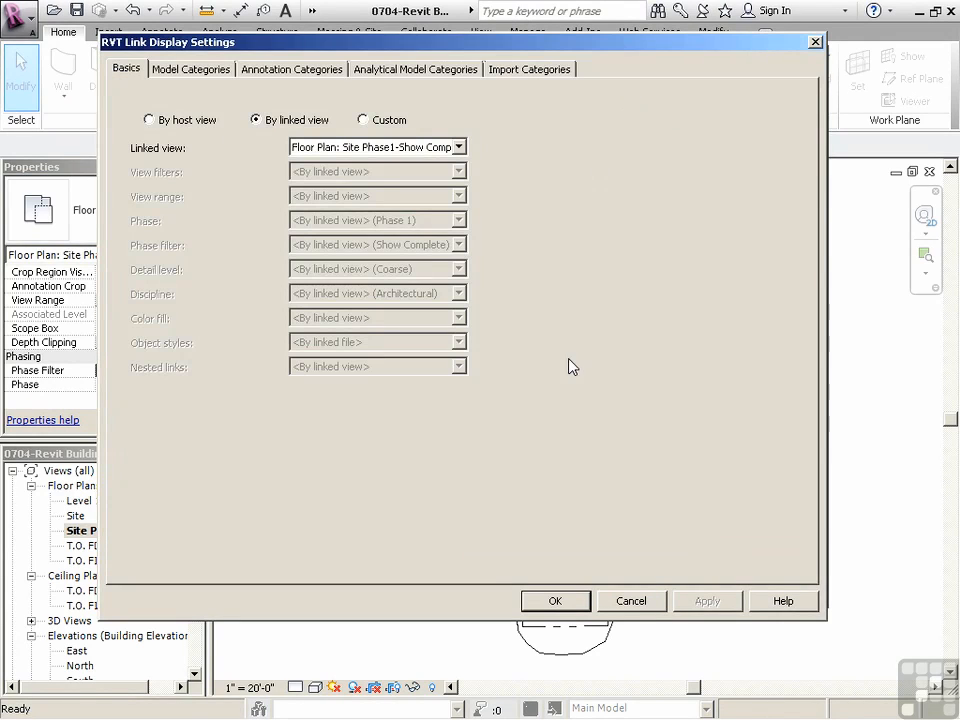
pyautogui.click(185, 72)
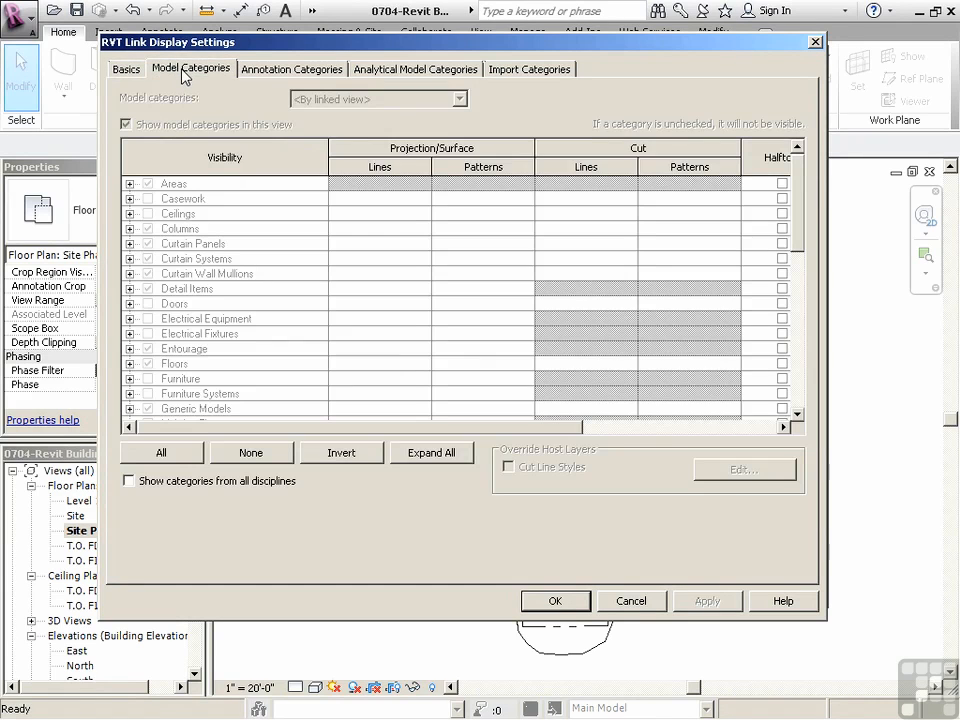
pyautogui.click(299, 72)
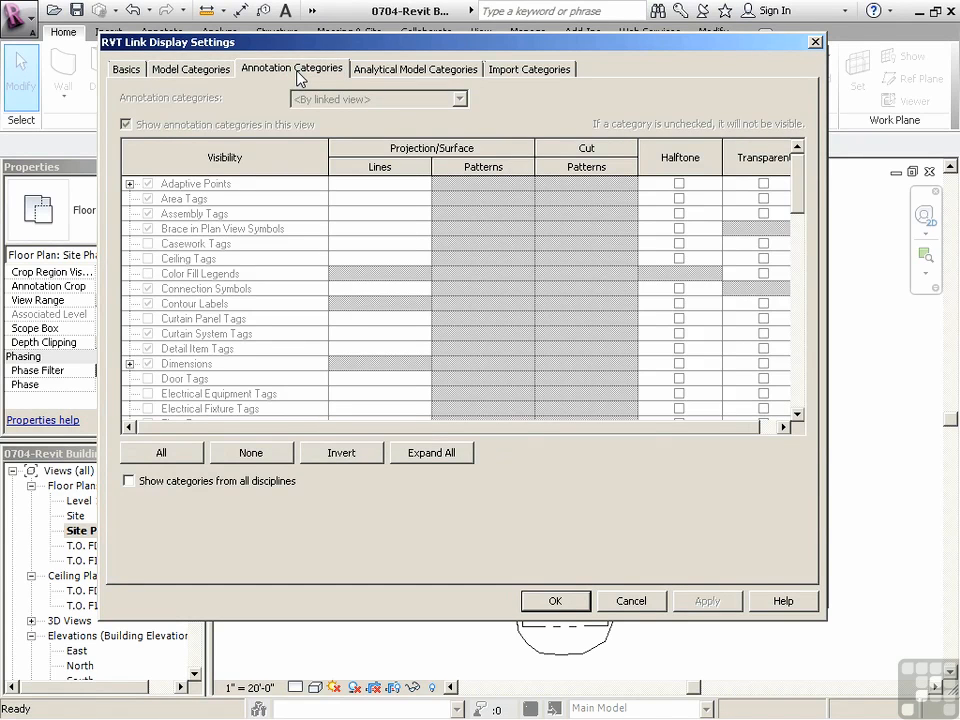
pyautogui.click(205, 272)
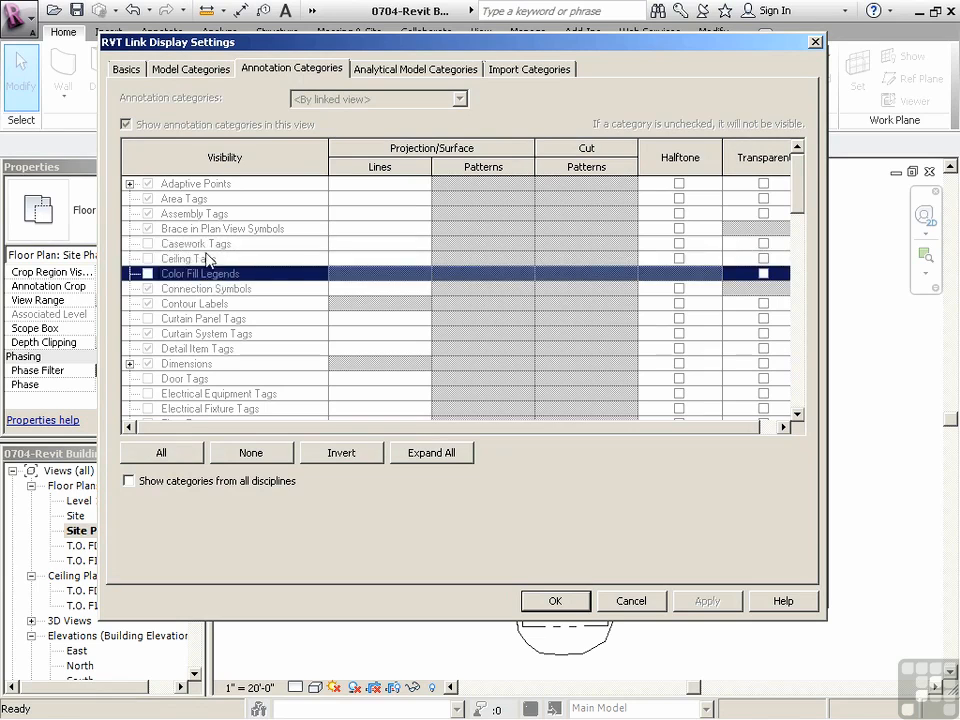
pyautogui.click(166, 185)
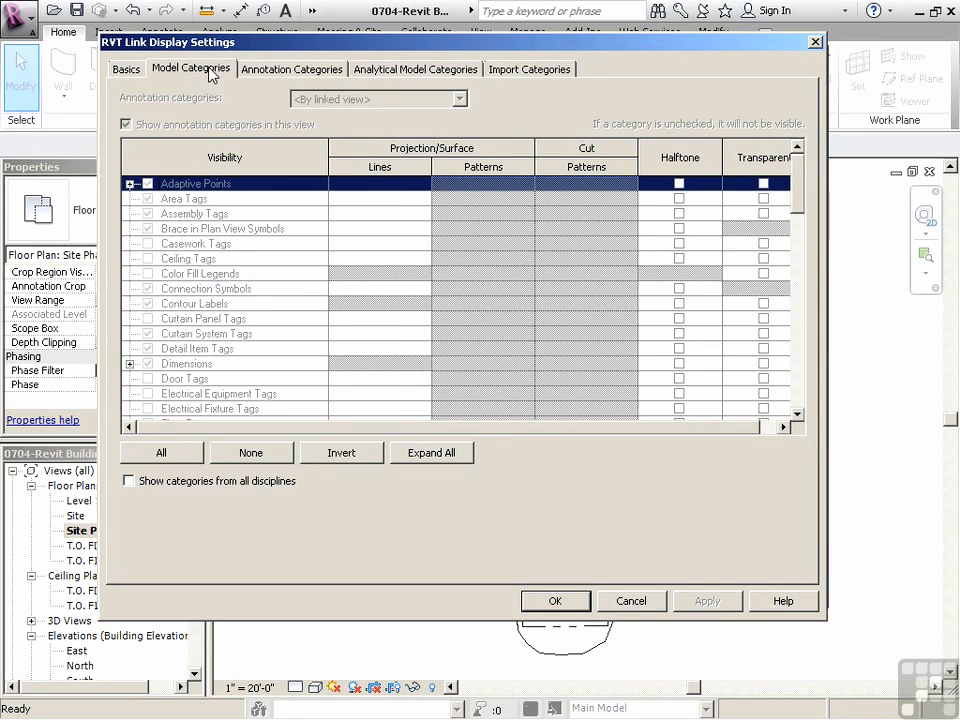
pyautogui.click(188, 70)
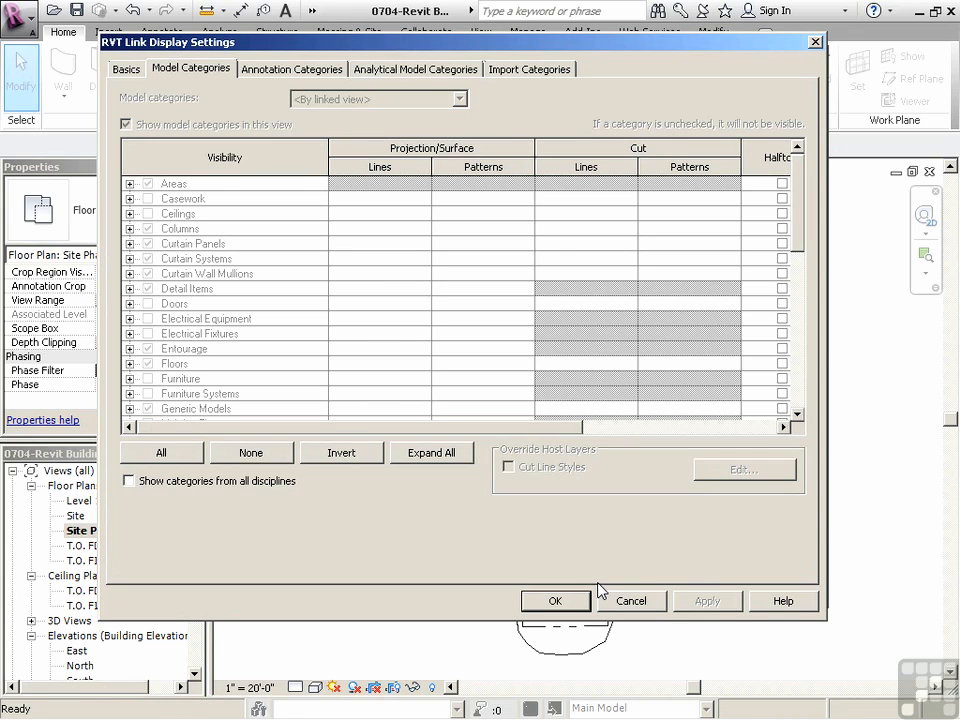
pyautogui.click(120, 69)
pyautogui.click(355, 150)
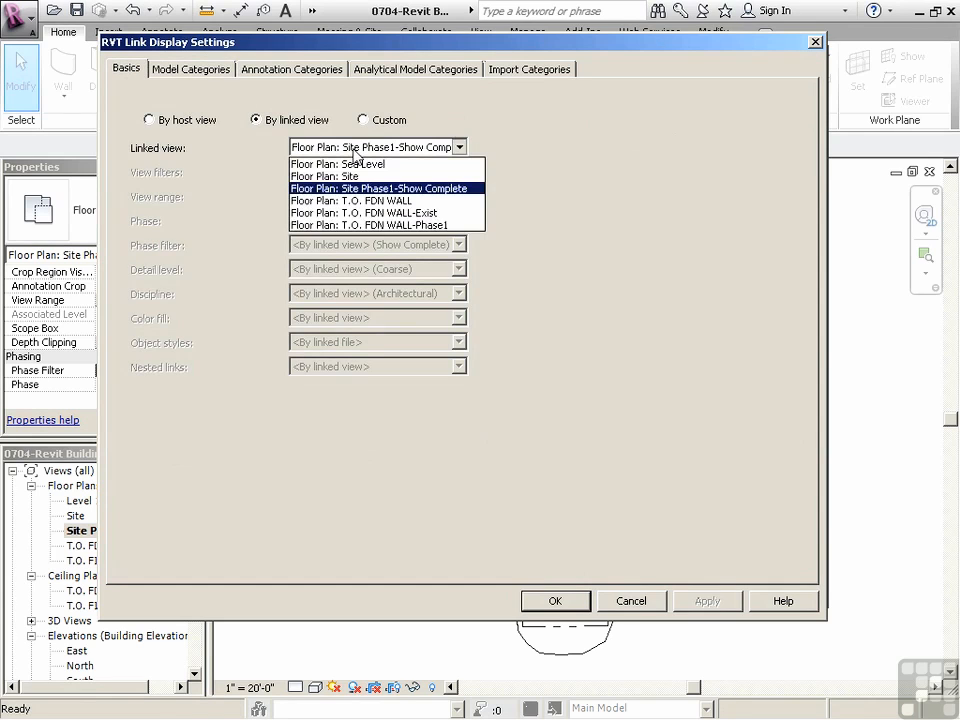
pyautogui.click(358, 150)
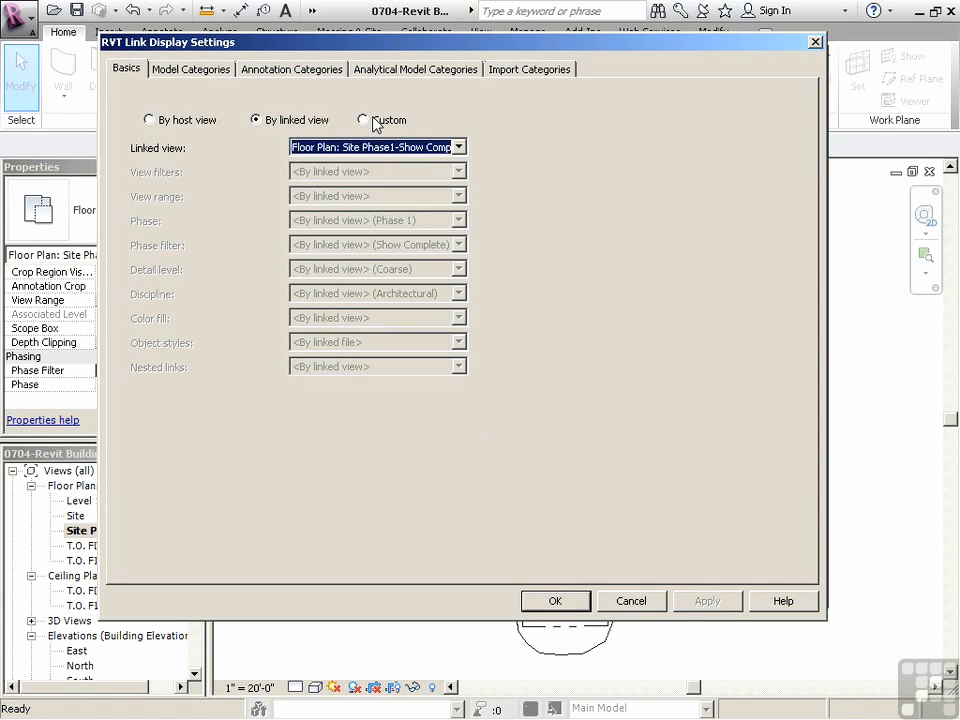
pyautogui.click(629, 600)
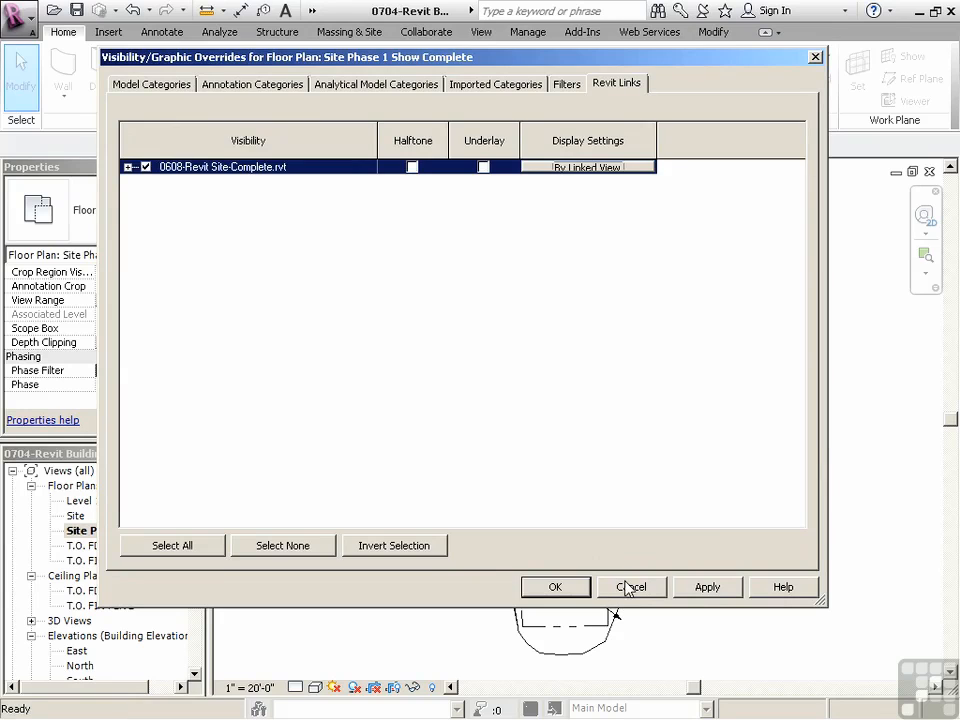
pyautogui.click(631, 586)
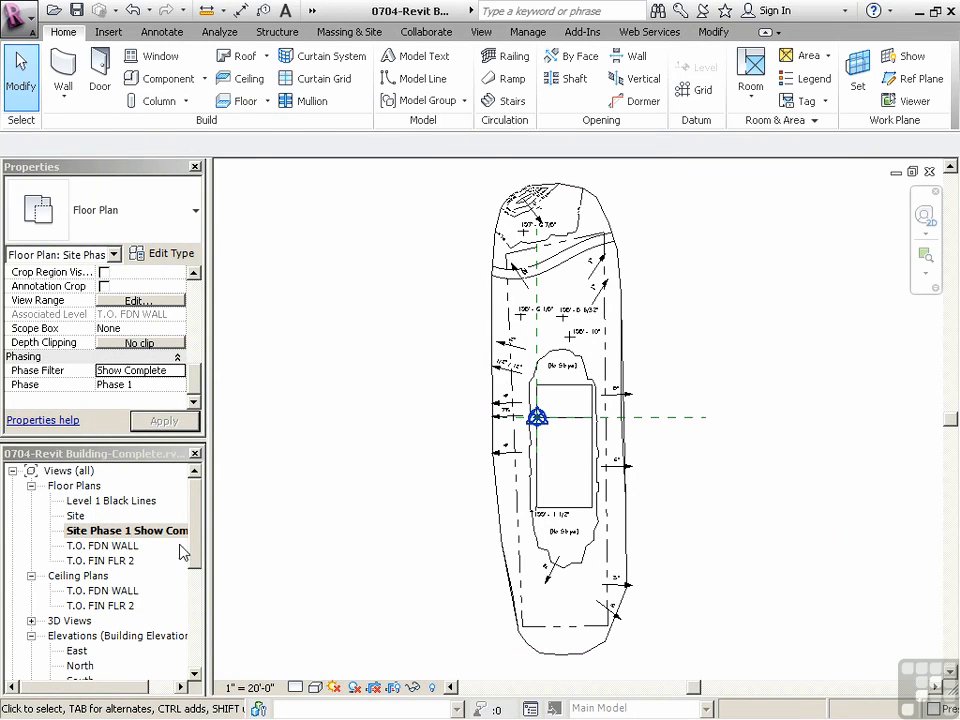
# - Duplicate the Site Phase 1 Show Complete floor plan with detailing
pyautogui.click(125, 531)
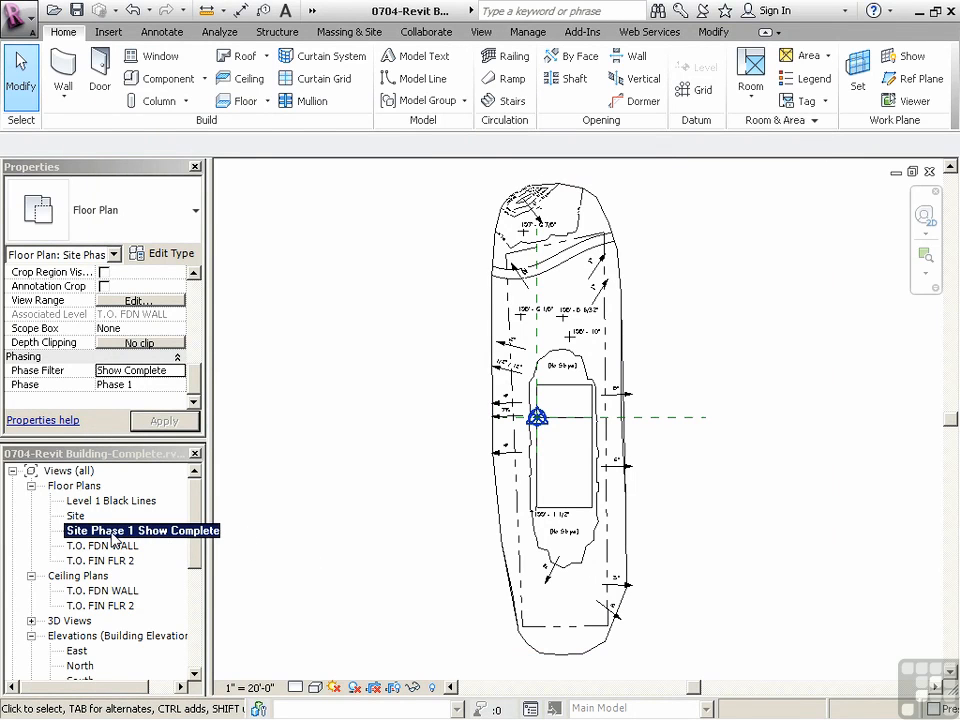
pyautogui.rightClick(113, 537)
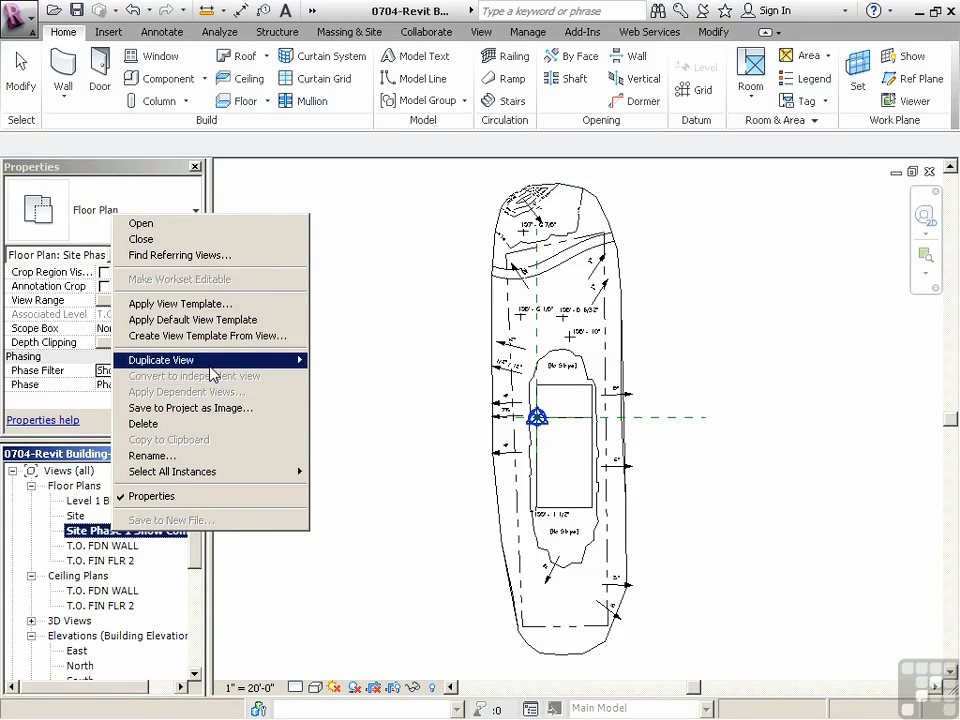
pyautogui.moveTo(210, 364)
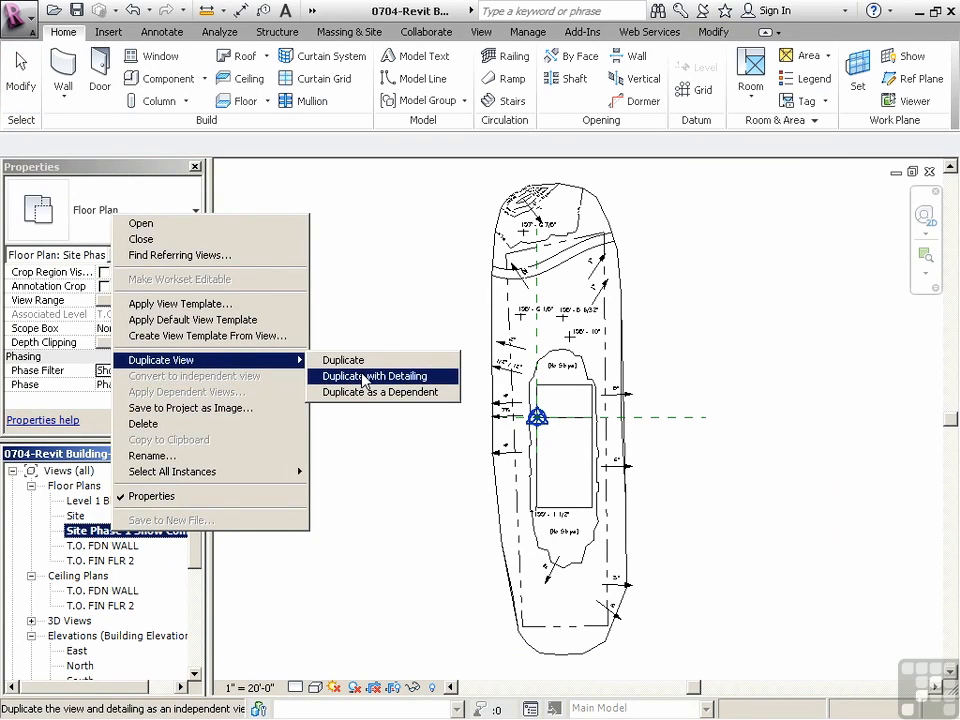
pyautogui.click(364, 377)
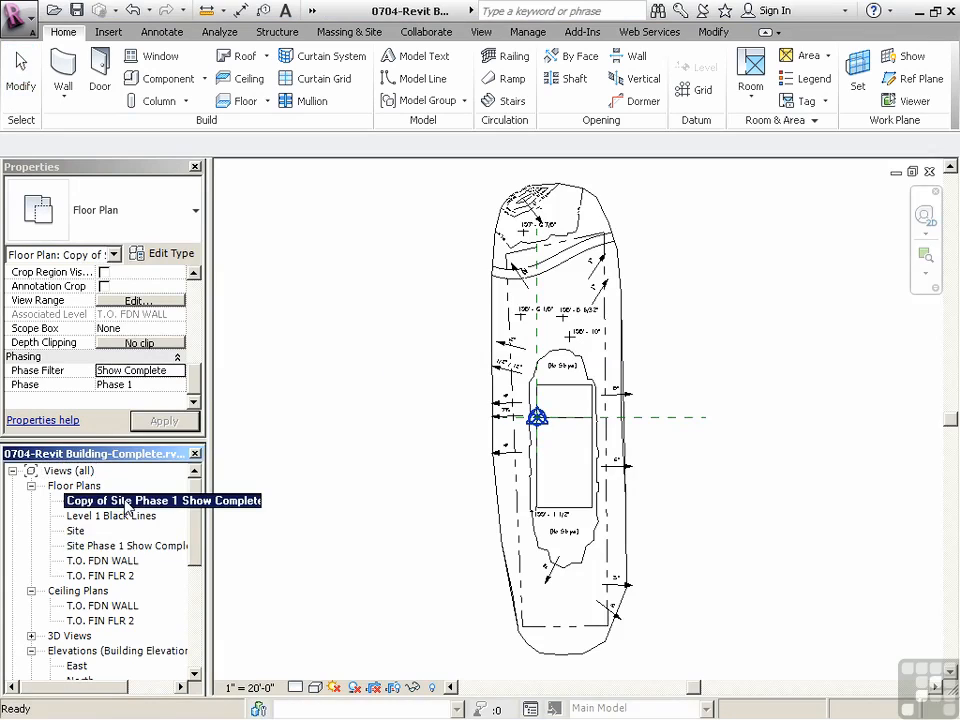
# - Rename the Copy of Site Phase 1 Show Complete floor plan as Site Custom
pyautogui.rightClick(137, 506)
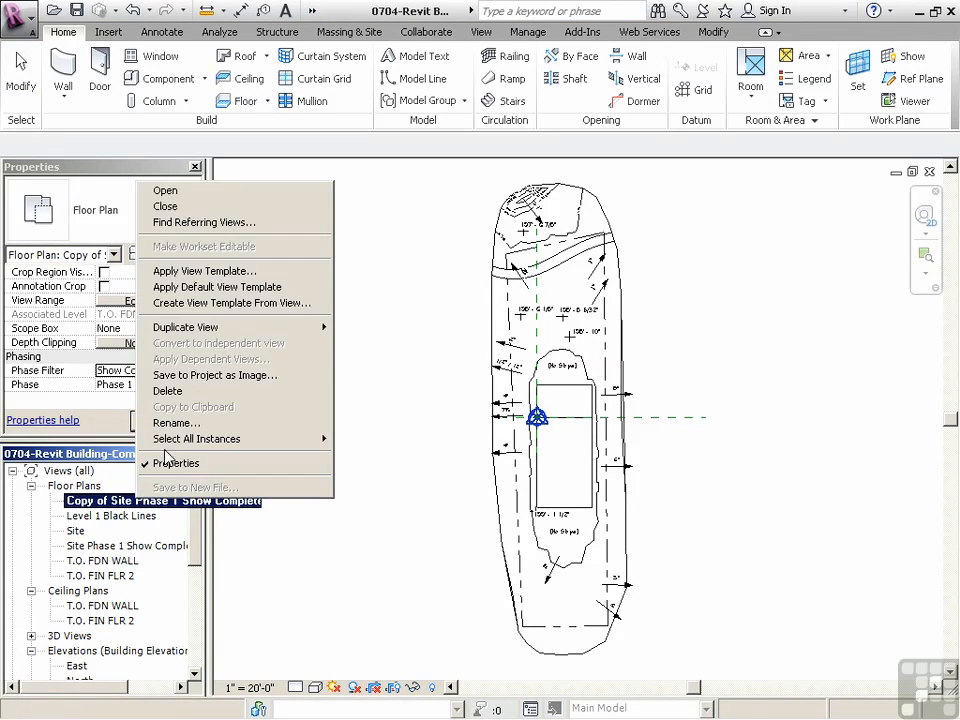
pyautogui.click(172, 424)
pyautogui.moveTo(465, 351); pyautogui.dragTo(389, 357)
pyautogui.press('Delete')
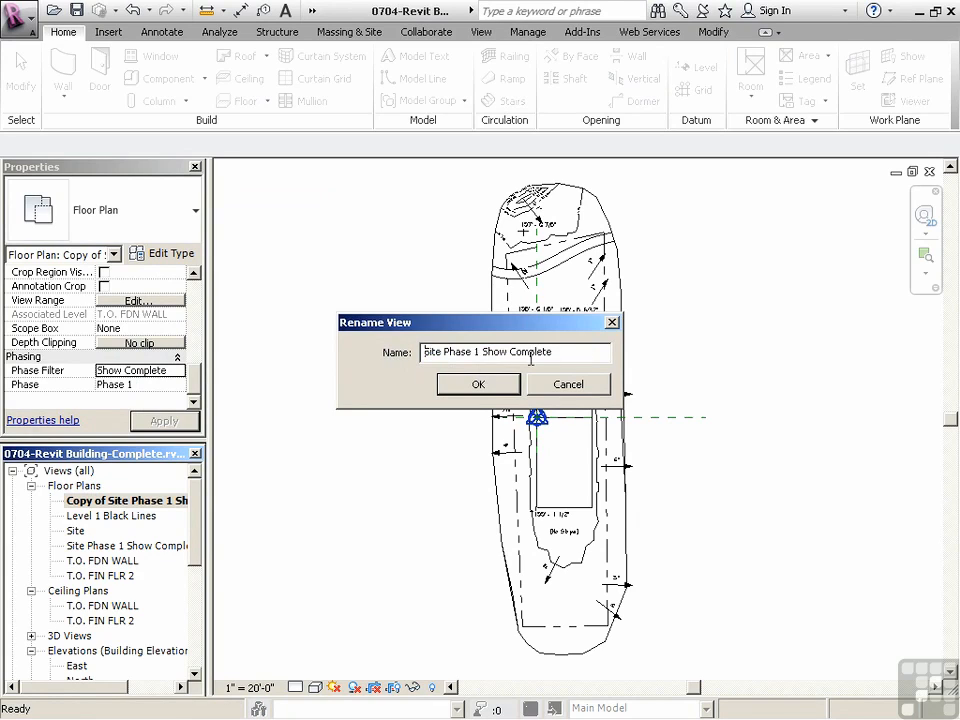
pyautogui.moveTo(568, 357); pyautogui.dragTo(447, 360)
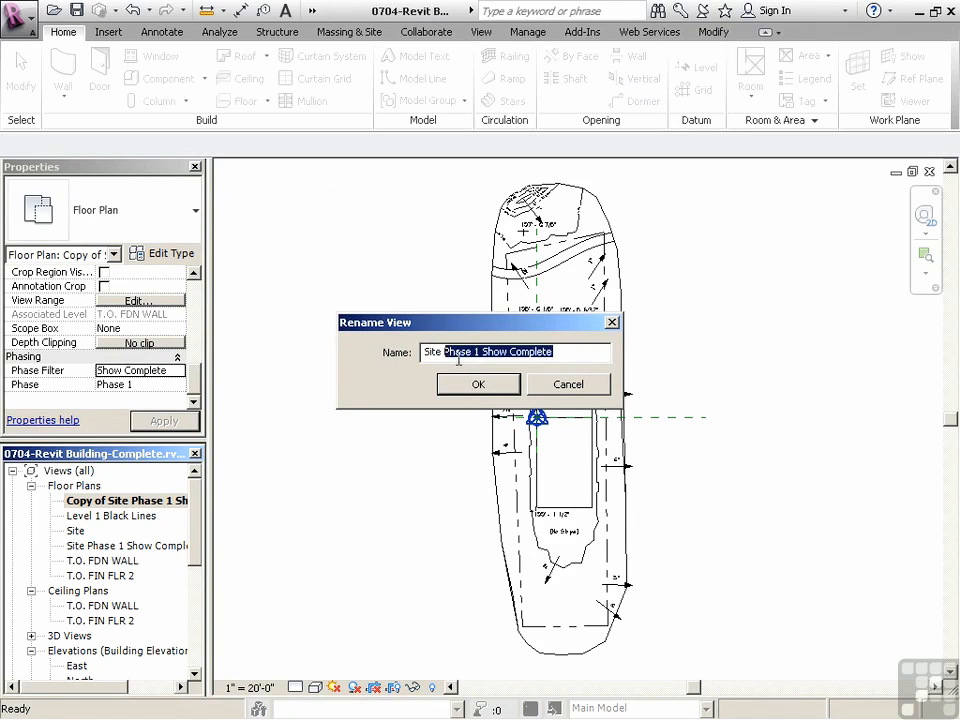
pyautogui.write('Custom')
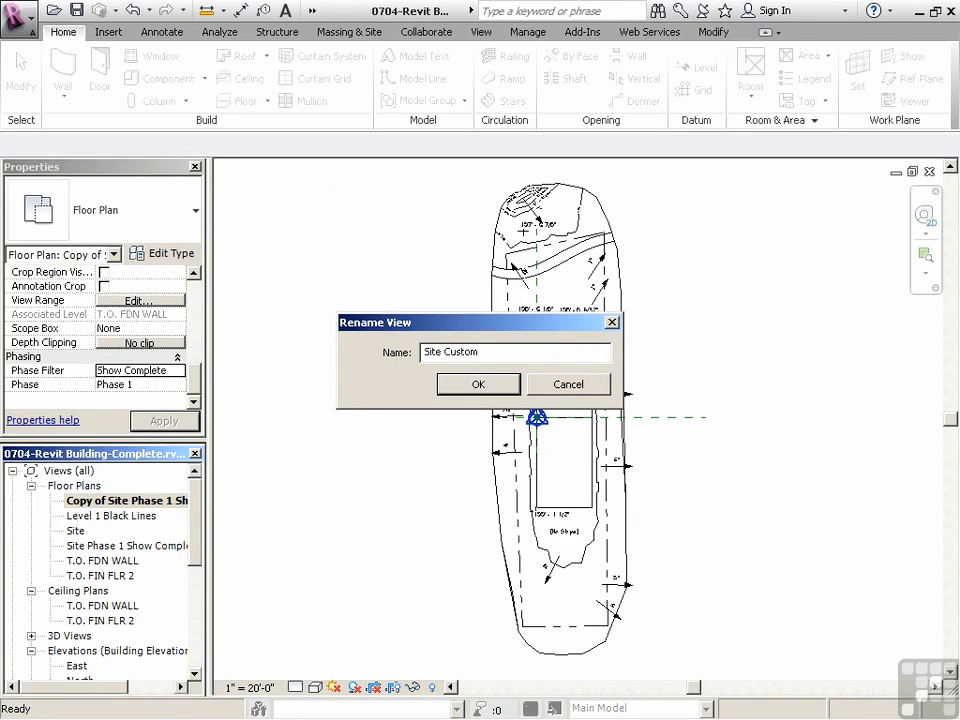
pyautogui.click(476, 383)
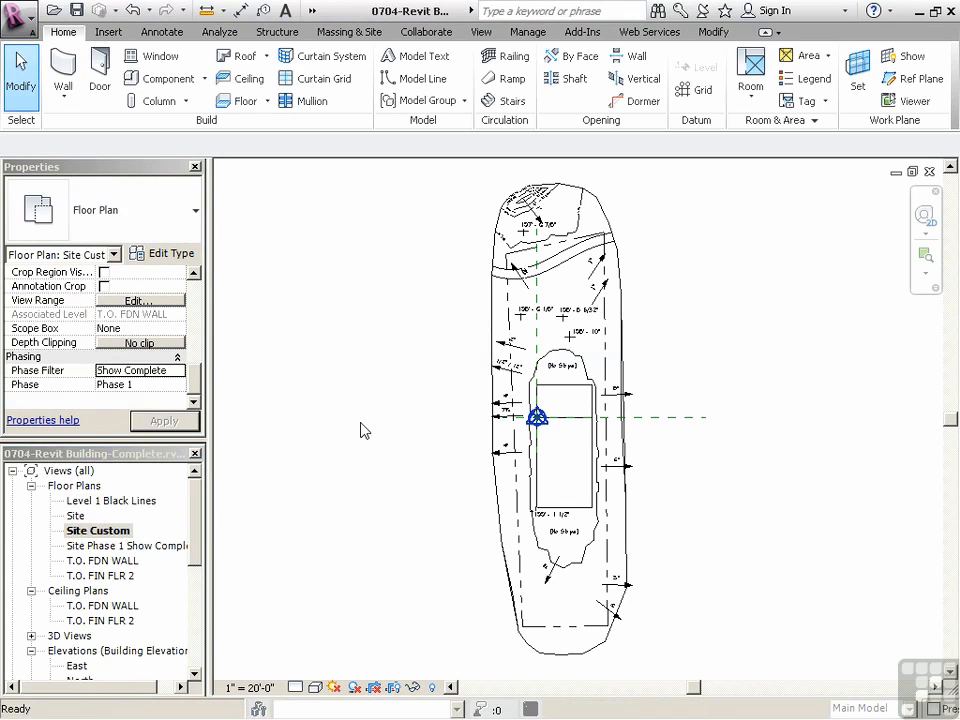
# - In the Site Custom view's visibility overrides, switch the linked 0608-Revit Site-Complete.rvt display settings to Custom
pyautogui.press('v')
pyautogui.press('g')
pyautogui.click(616, 84)
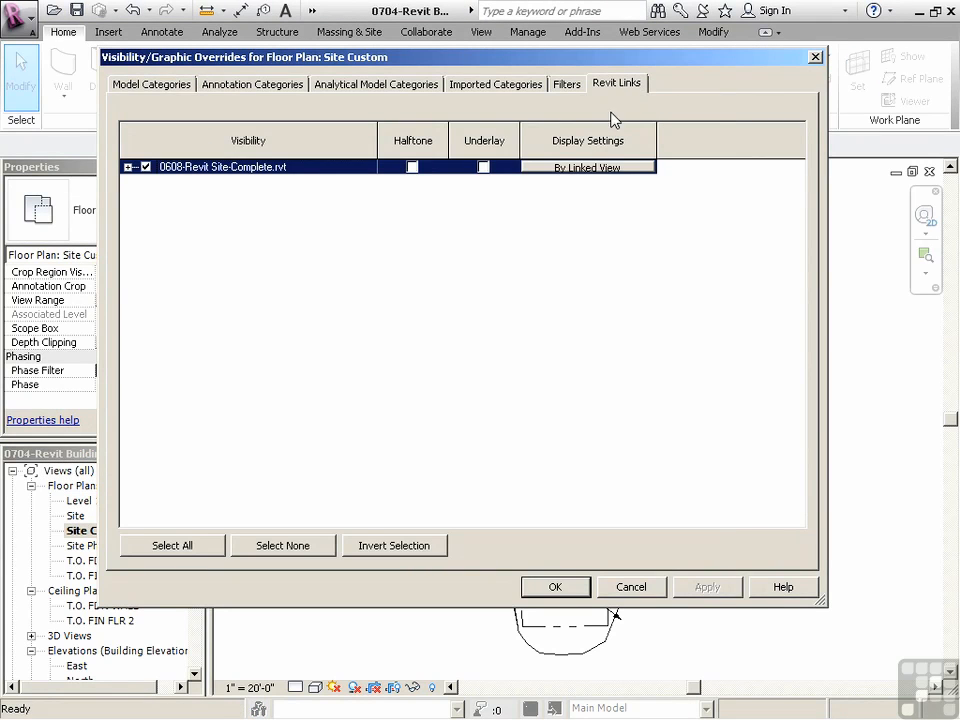
pyautogui.click(567, 168)
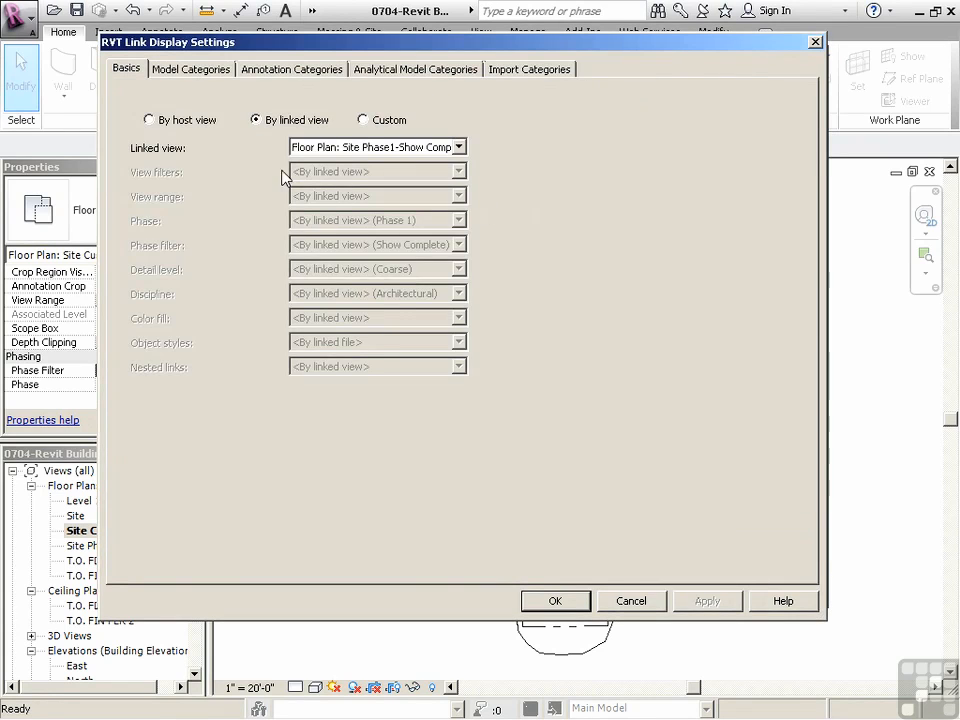
pyautogui.click(363, 119)
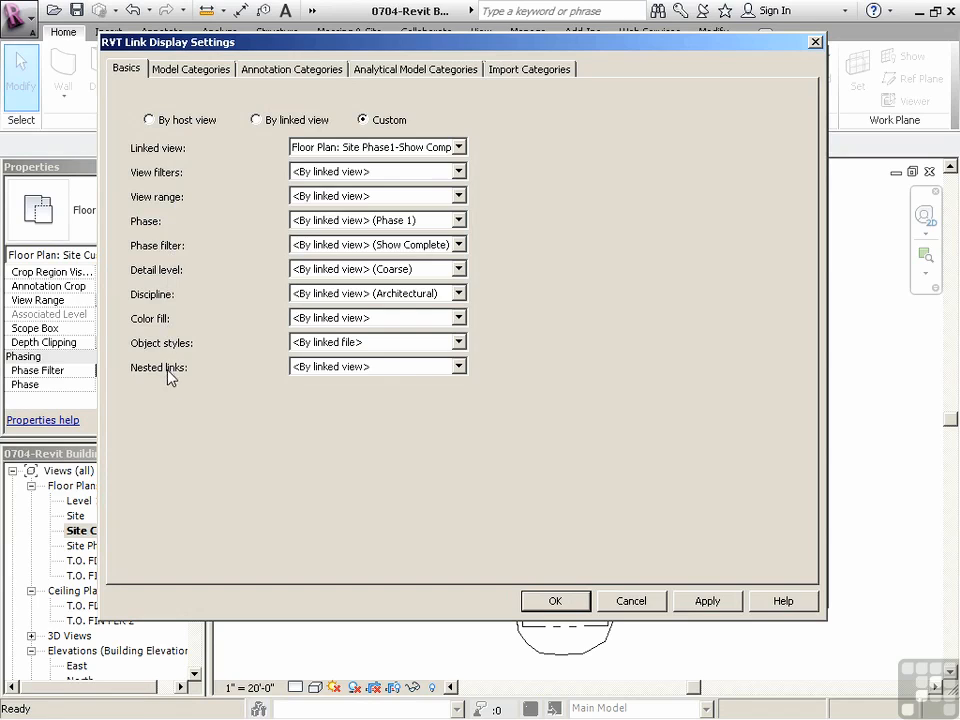
# - Check the link's available phase options without changing them, and set its detail level to Medium
pyautogui.click(335, 221)
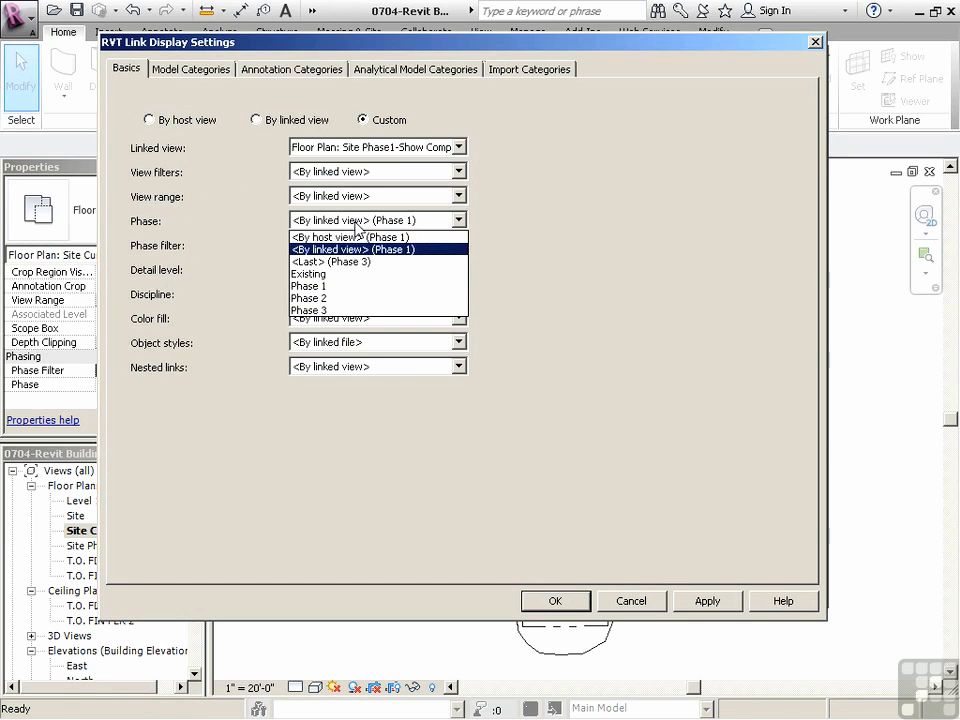
pyautogui.click(267, 228)
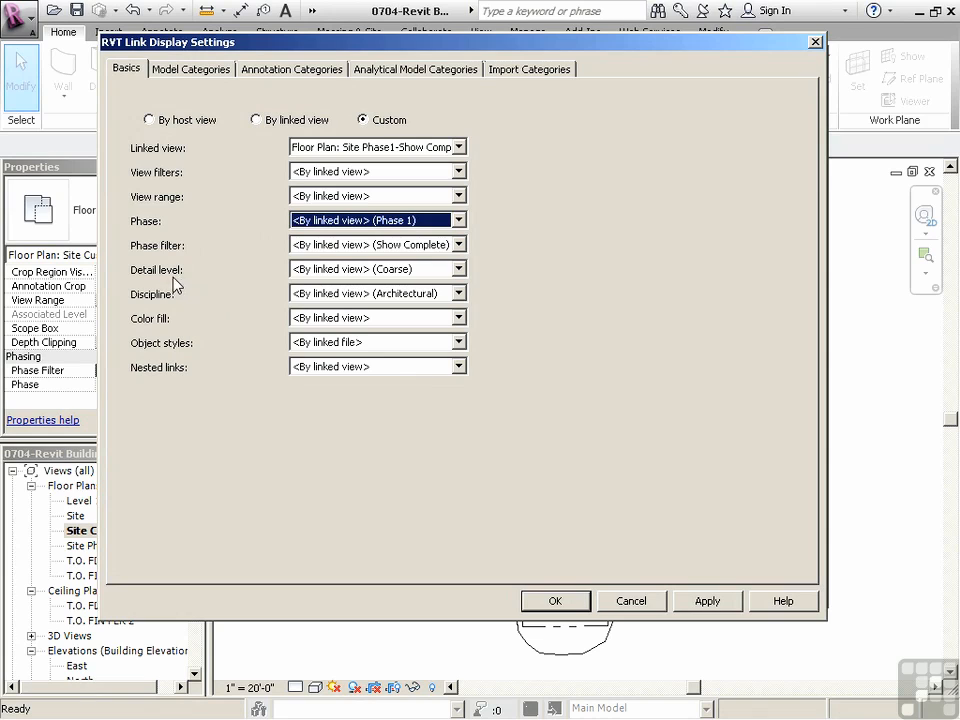
pyautogui.click(316, 270)
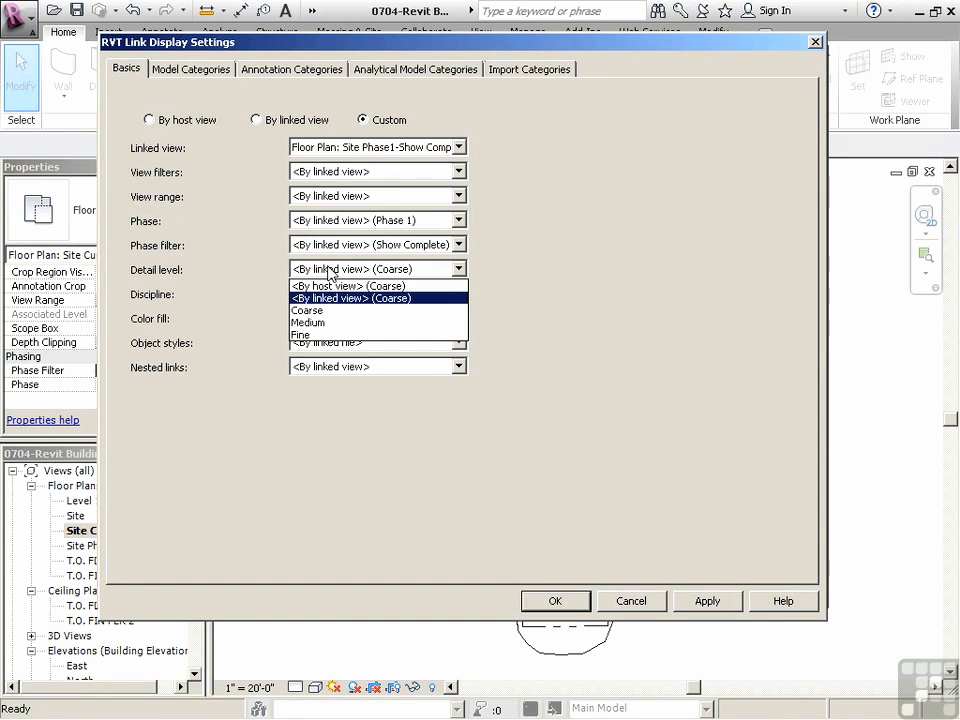
pyautogui.click(315, 322)
# - Set the site link's model categories to Custom, look through the category list, and accept the link display settings
pyautogui.click(190, 68)
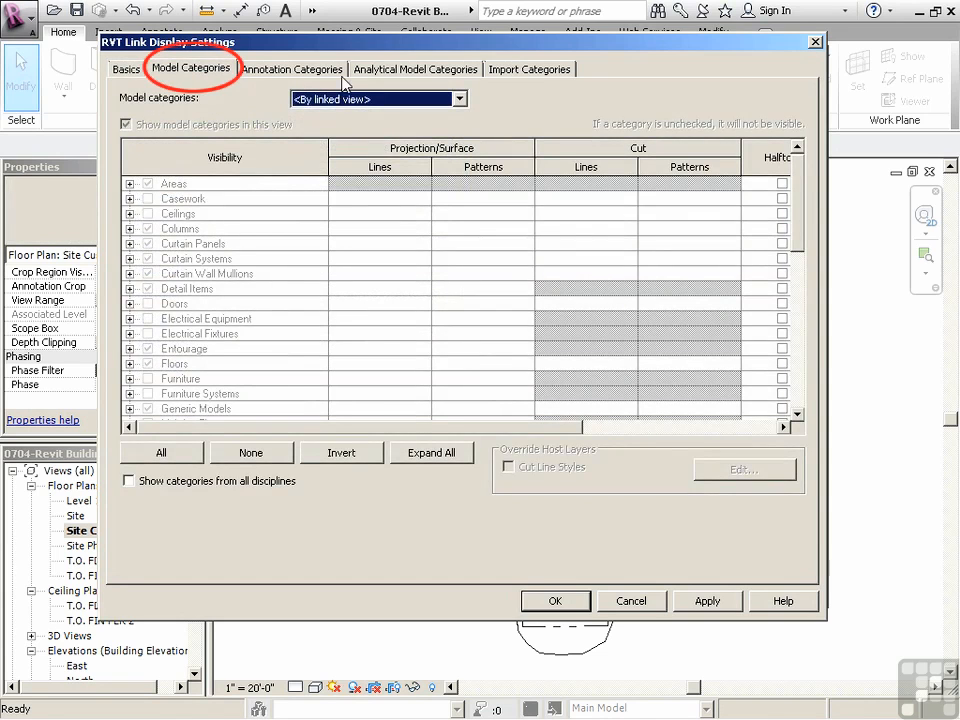
pyautogui.click(460, 100)
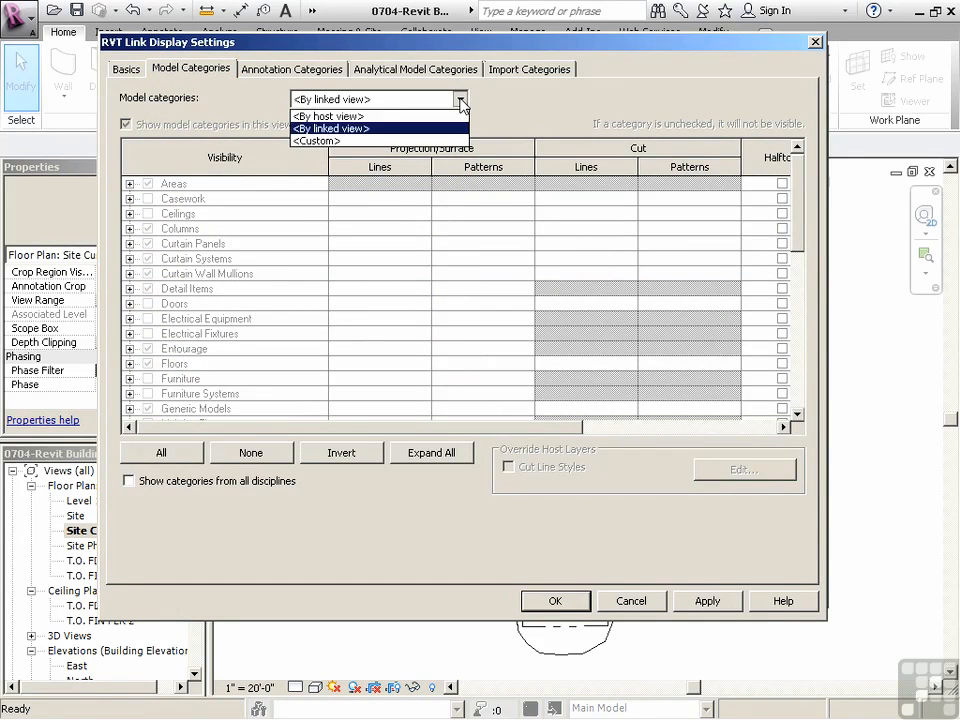
pyautogui.click(322, 140)
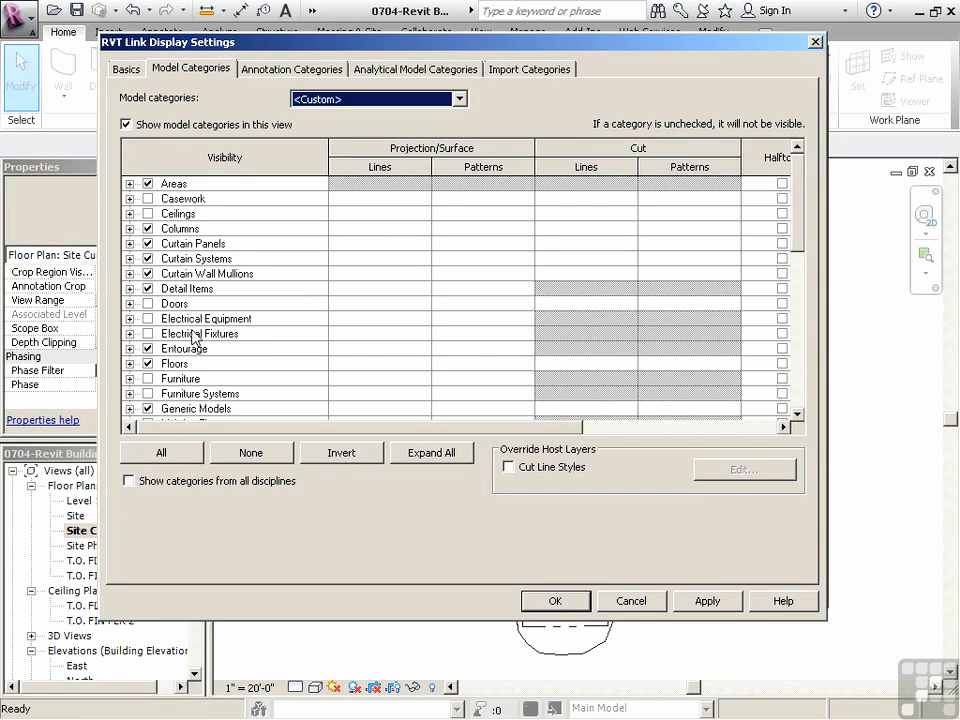
pyautogui.click(147, 369)
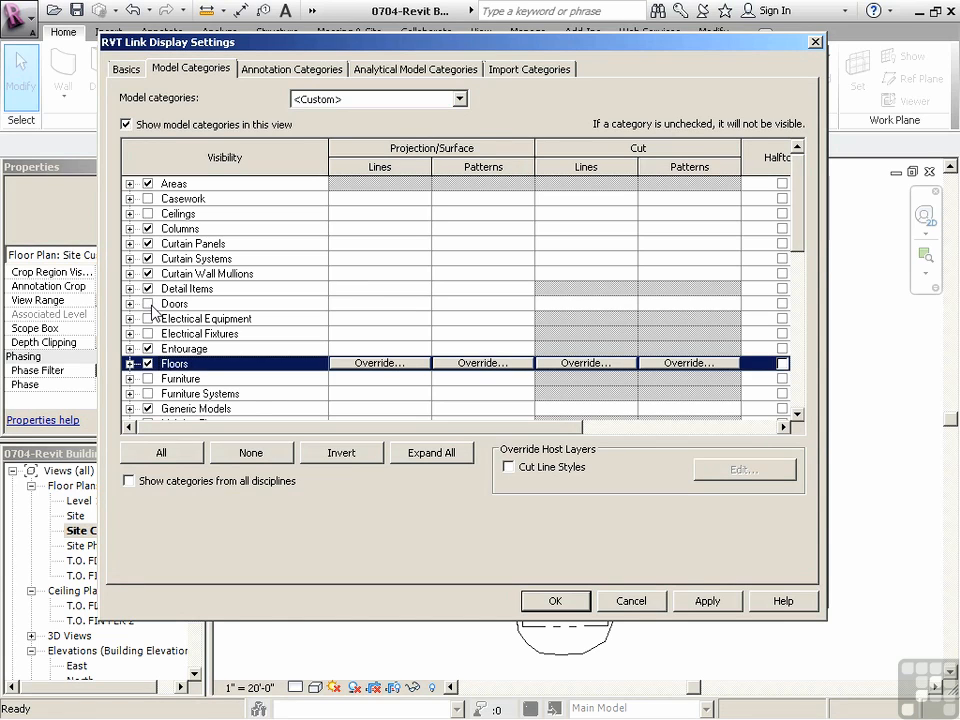
pyautogui.scroll(-2, 200, 330)
pyautogui.scroll(-3, 231, 317)
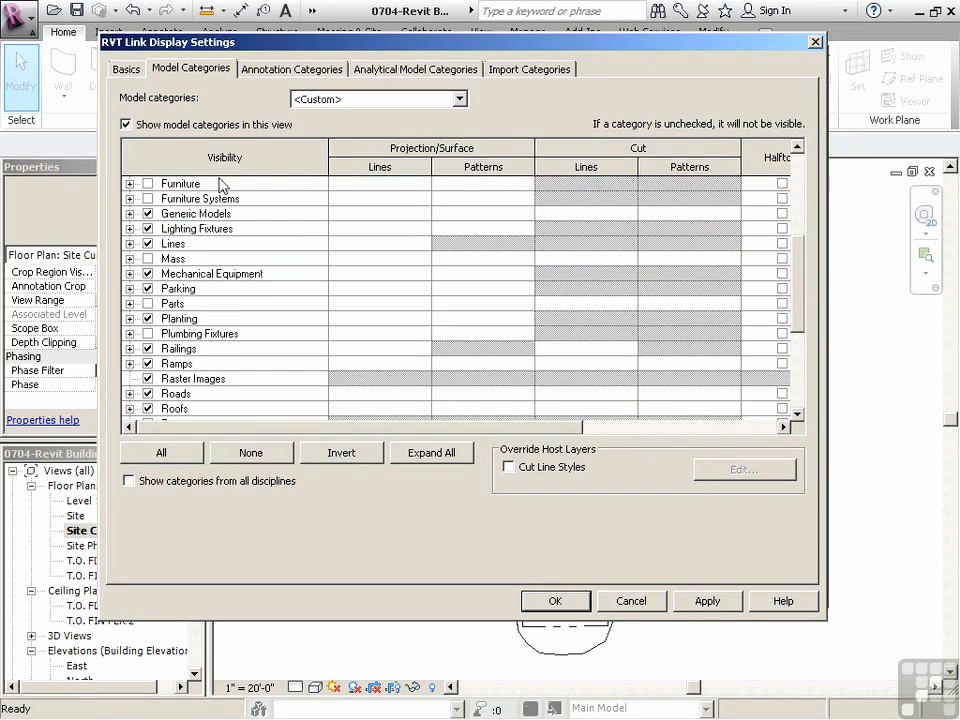
pyautogui.click(577, 602)
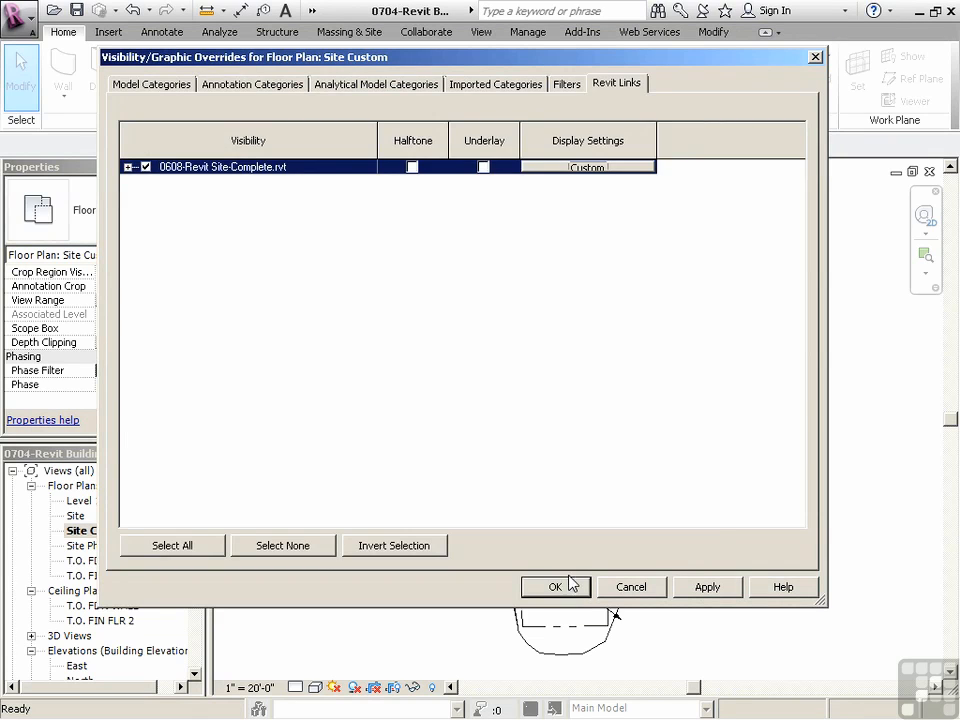
# - Review the host view's own model categories against the site link's display settings, and accept the Site Custom visibility overrides
pyautogui.click(155, 85)
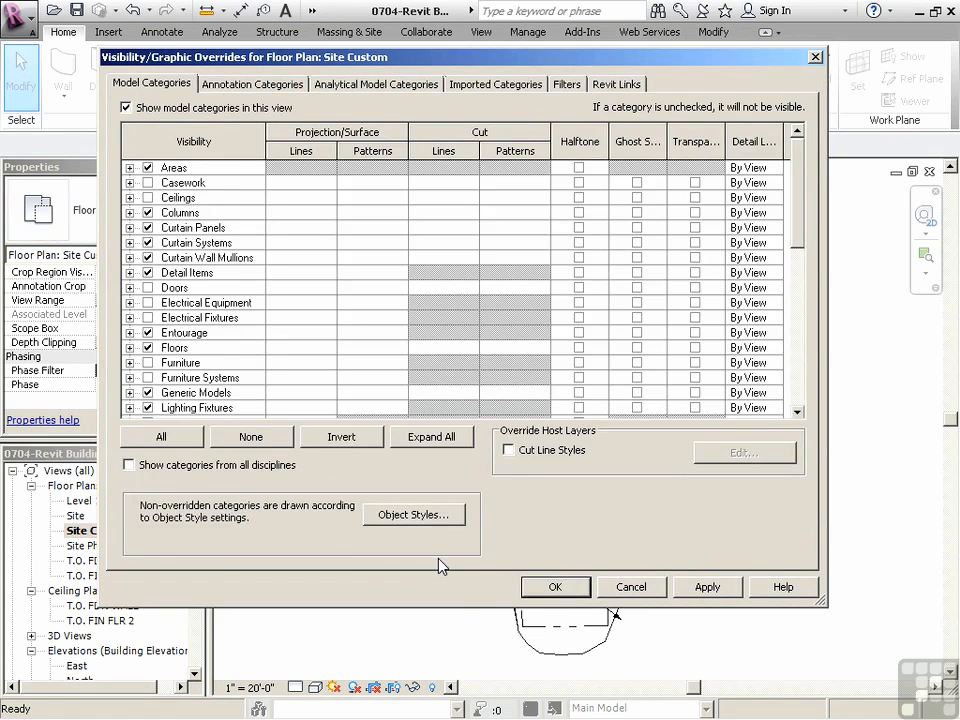
pyautogui.click(619, 85)
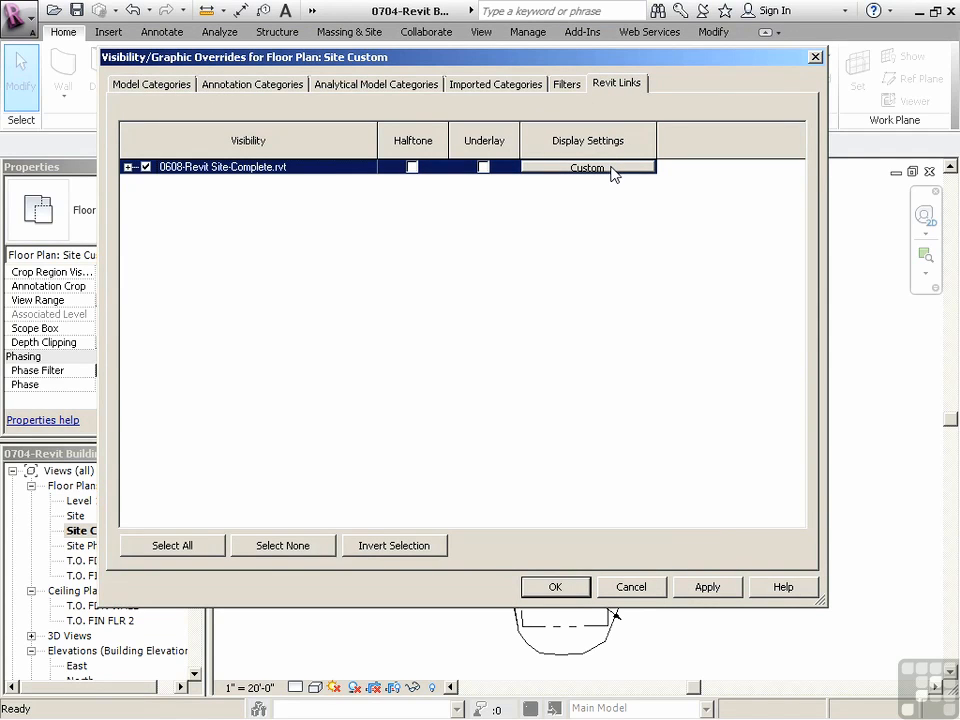
pyautogui.click(112, 86)
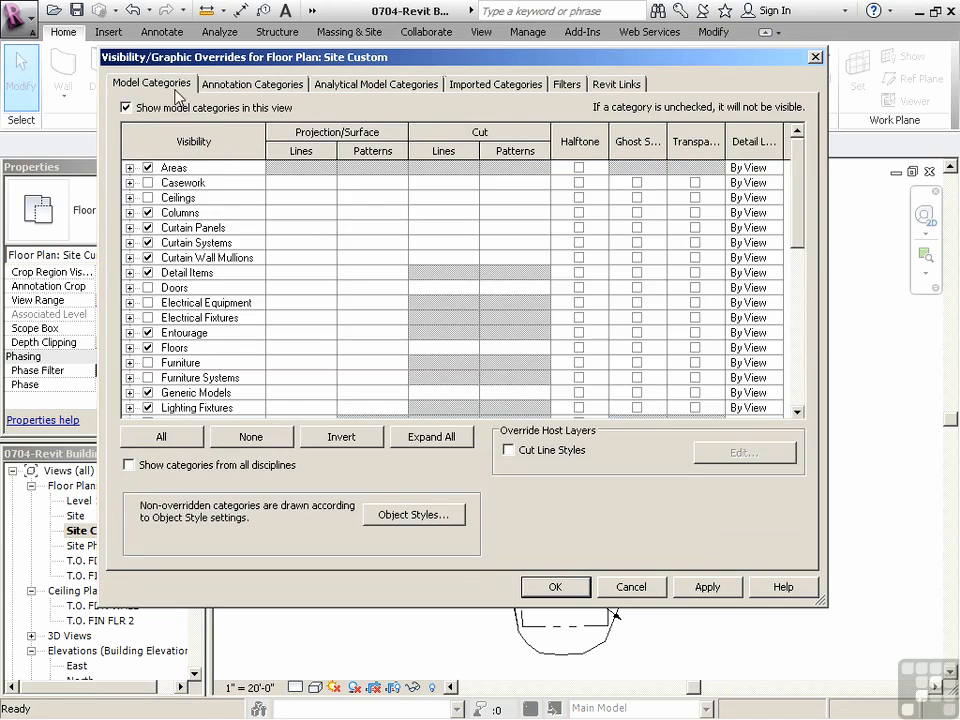
pyautogui.click(556, 587)
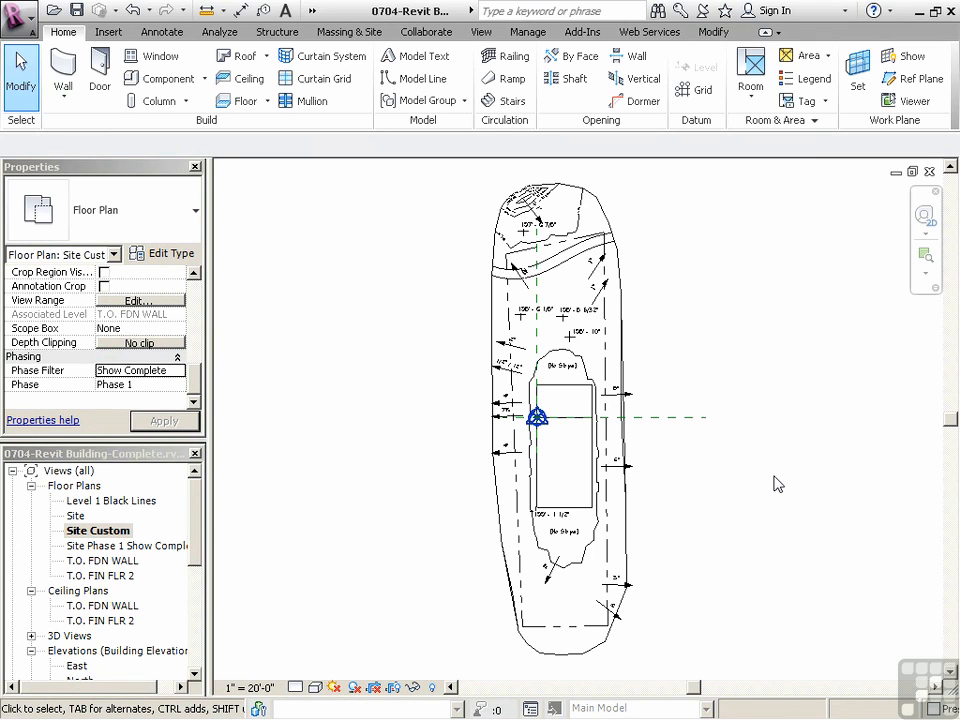
# - Close the project's hidden view windows, and save and close the building project
pyautogui.click(481, 31)
pyautogui.click(803, 72)
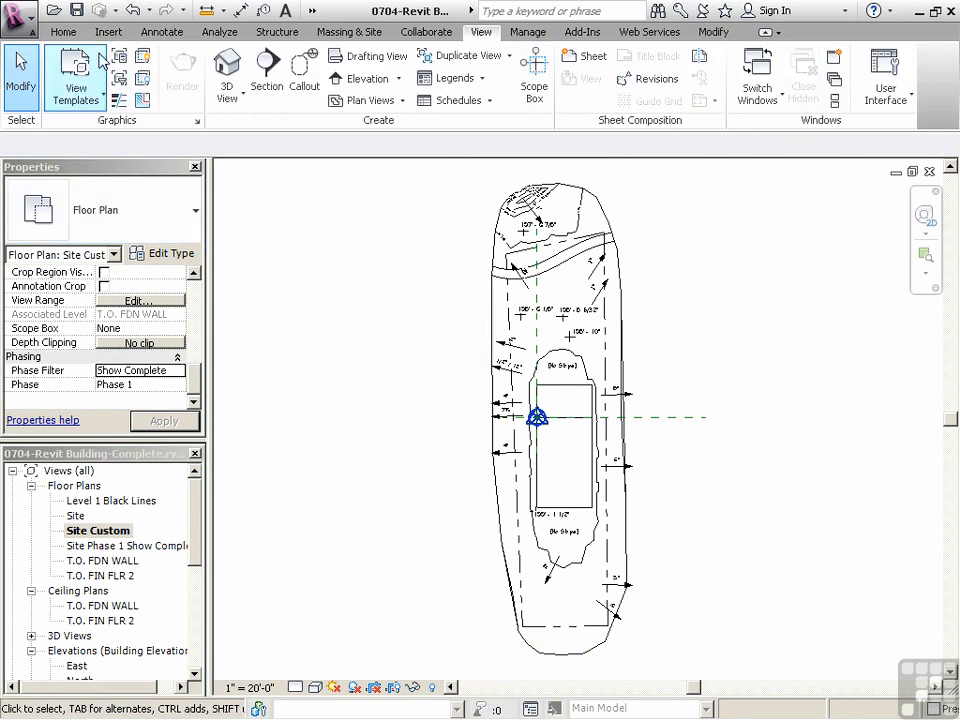
pyautogui.click(75, 10)
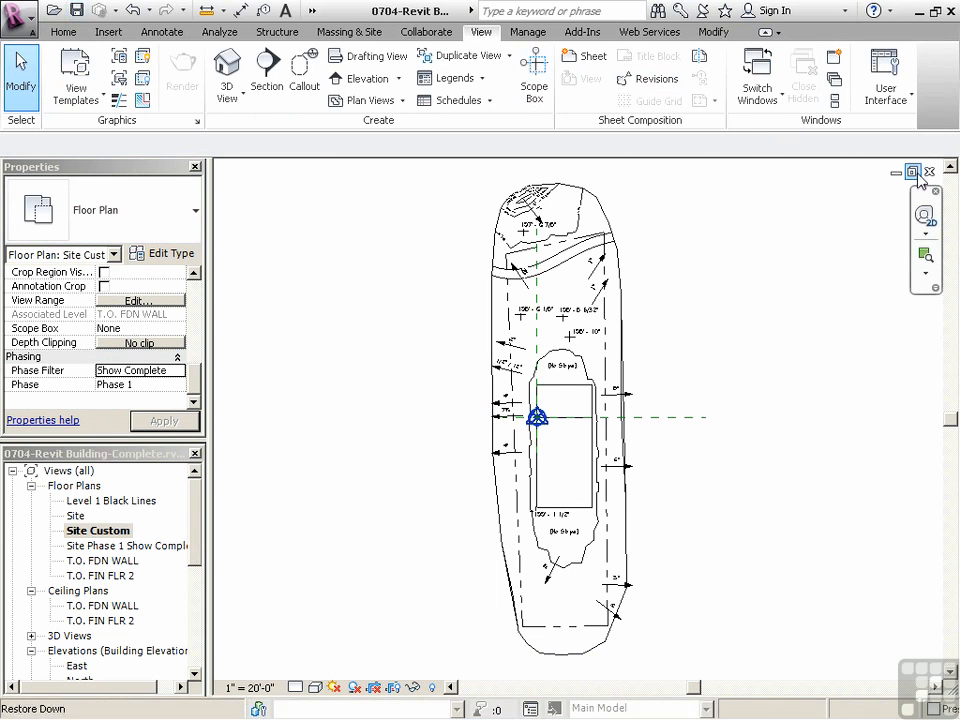
pyautogui.click(929, 172)
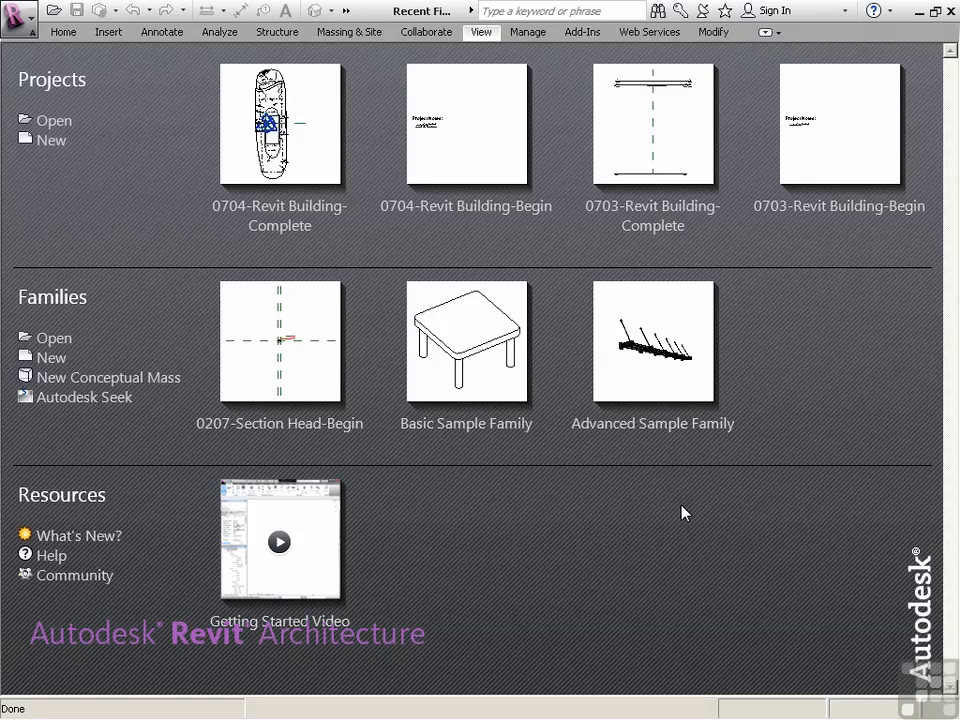